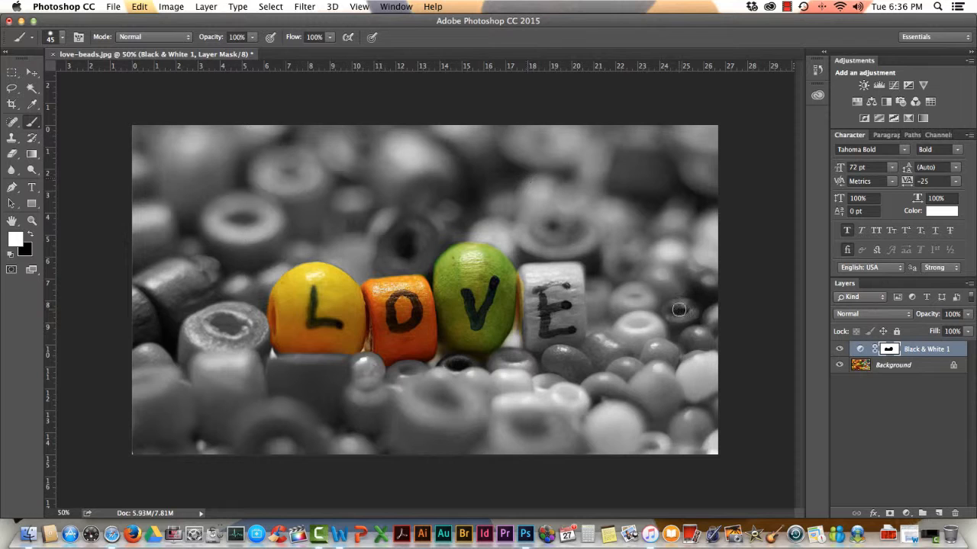
Compare the image without the Black & White adjustment, and paint black on its layer mask to restore the E bead's color
left_click(839, 349)
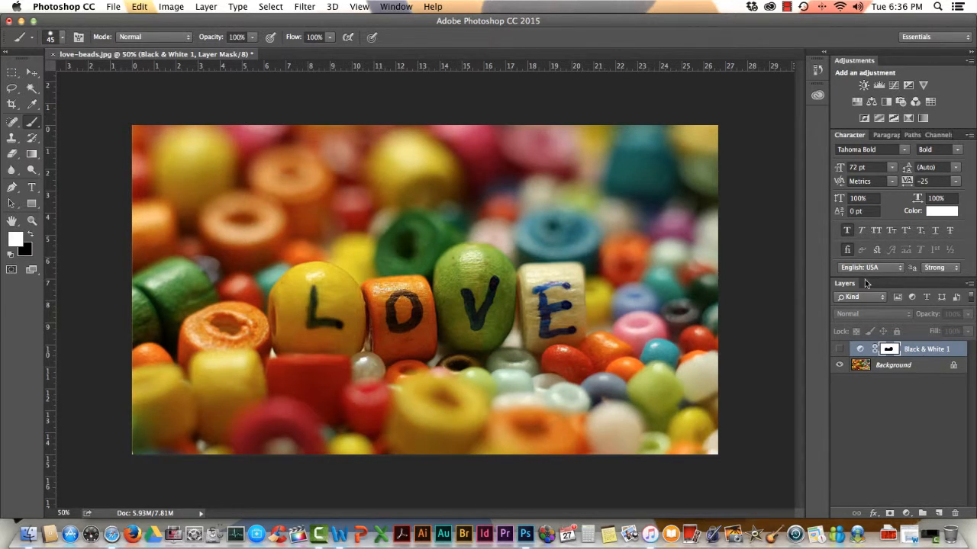
left_click(839, 349)
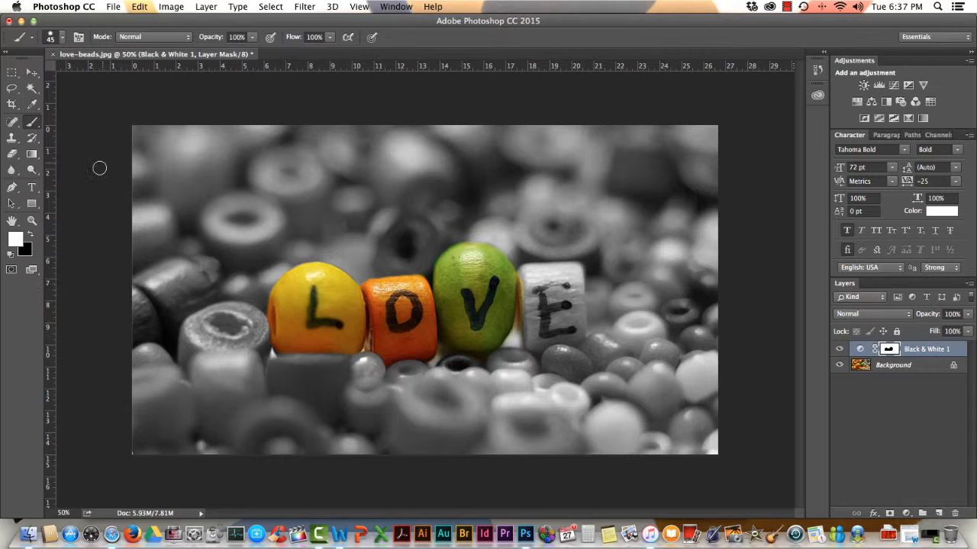
left_click(29, 236)
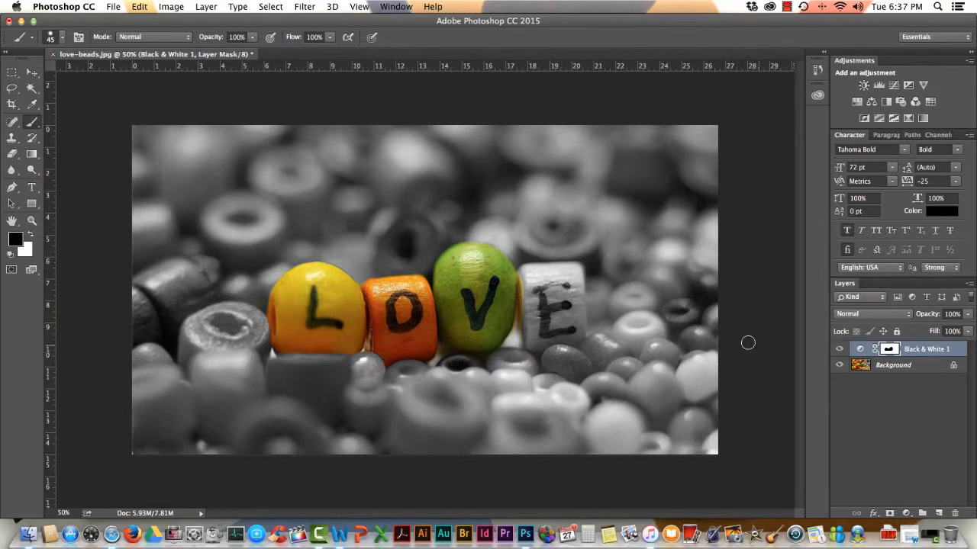
mouse_move(529, 299)
left_mouse_down()
mouse_move(559, 295)
mouse_move(533, 300)
mouse_move(555, 284)
mouse_move(540, 285)
mouse_move(563, 280)
mouse_move(529, 278)
mouse_move(529, 286)
mouse_move(526, 276)
mouse_move(569, 273)
mouse_move(576, 327)
mouse_move(565, 334)
mouse_move(566, 302)
mouse_move(563, 326)
mouse_move(531, 304)
mouse_move(531, 331)
mouse_move(562, 334)
mouse_move(564, 305)
mouse_move(540, 316)
mouse_move(528, 306)
mouse_move(532, 336)
left_mouse_up()
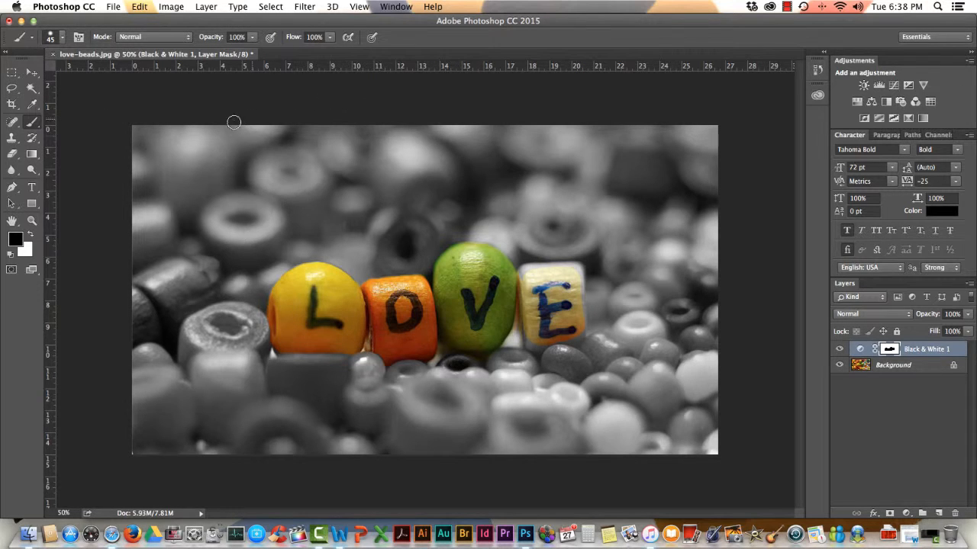
Switch to Safari, close the open image preview and show the search tools for the "japanese koi fish" image results
left_click(113, 534)
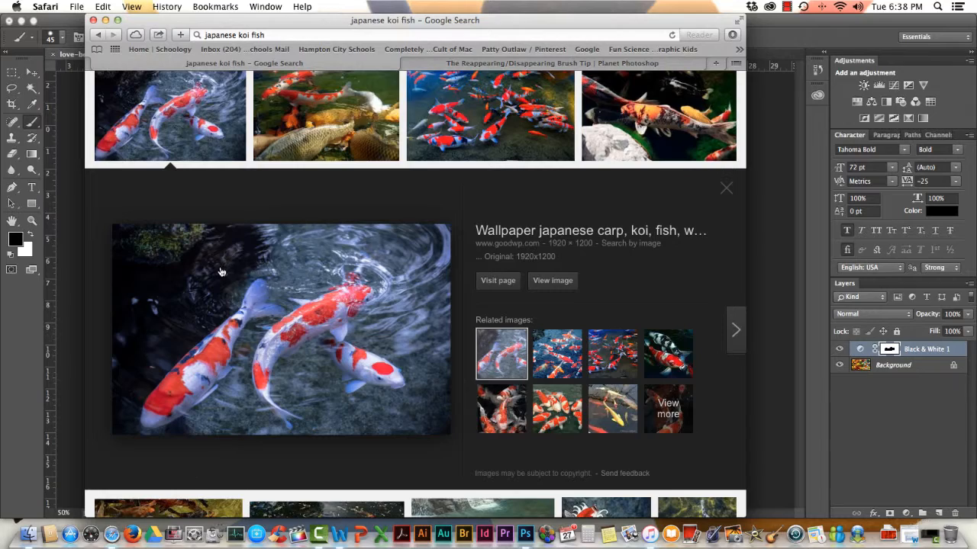
left_click(726, 188)
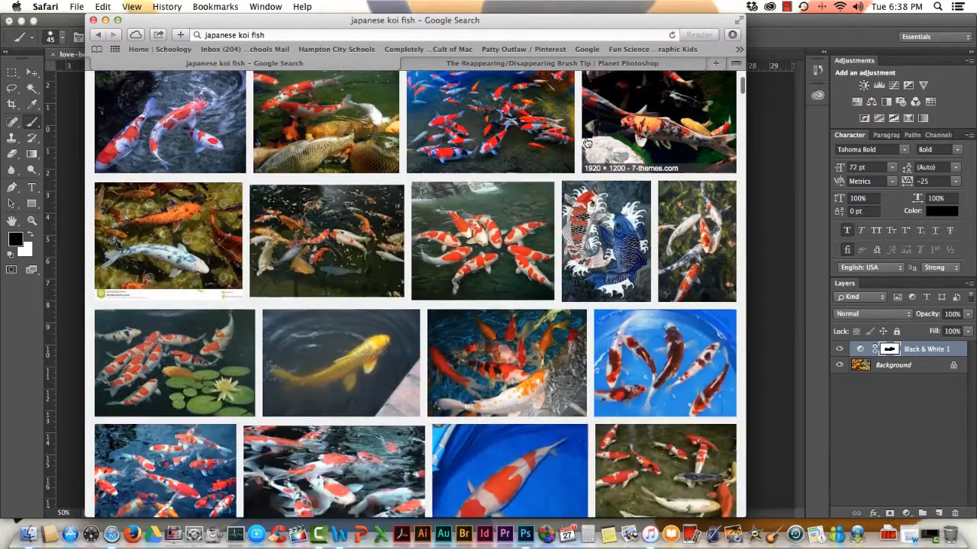
scroll(587, 143, "up", 3)
scroll(588, 143, "down", 1)
left_click(402, 126)
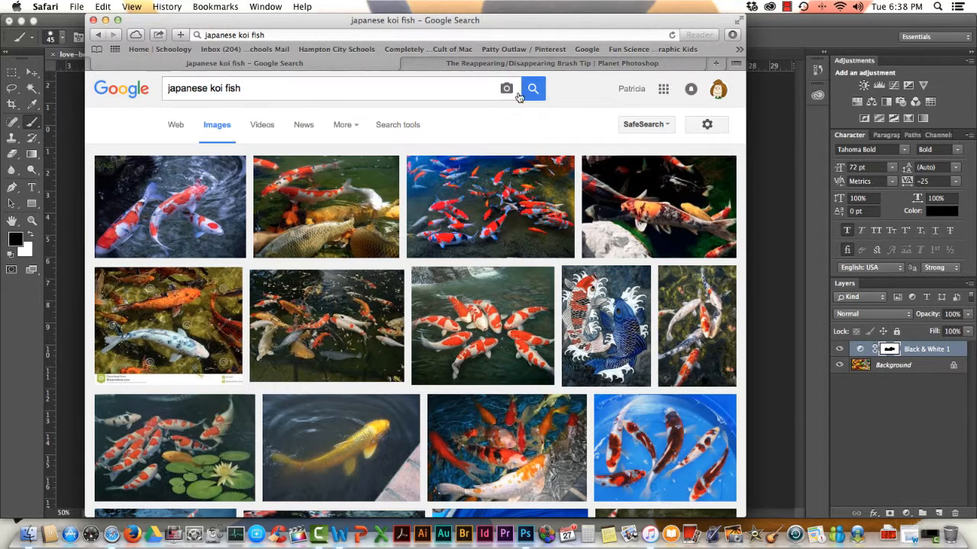
left_click(412, 126)
Compare the image results for any size with those limited to the Large size
left_click(190, 158)
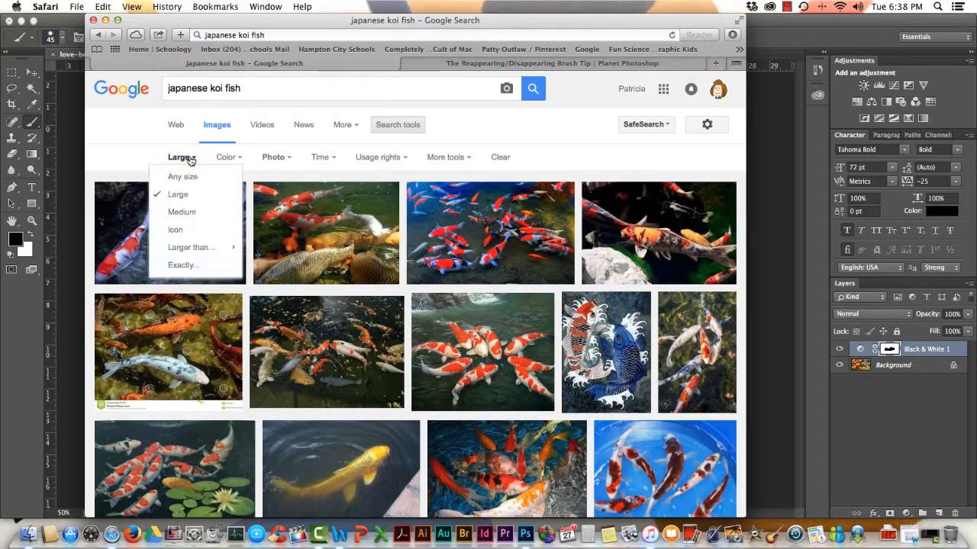
left_click(190, 176)
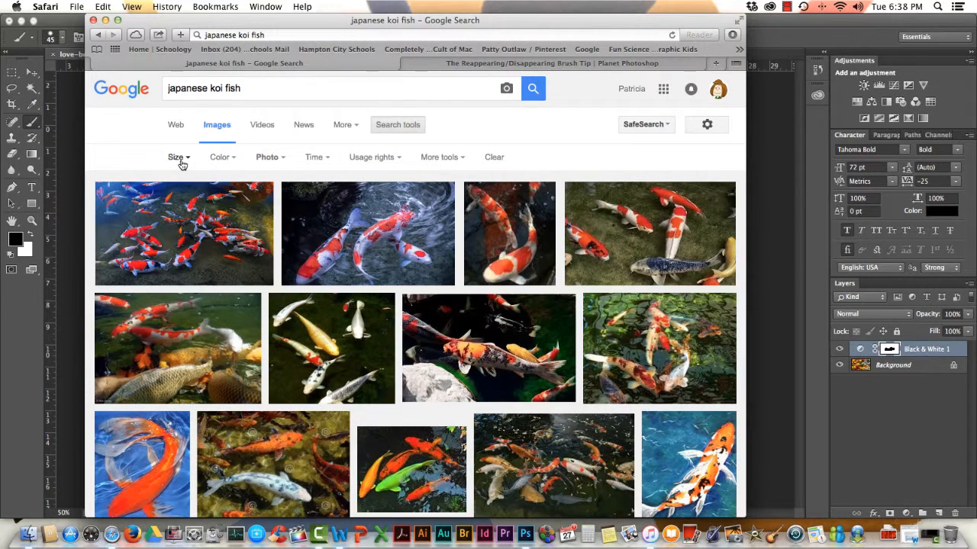
left_click(181, 160)
left_click(179, 194)
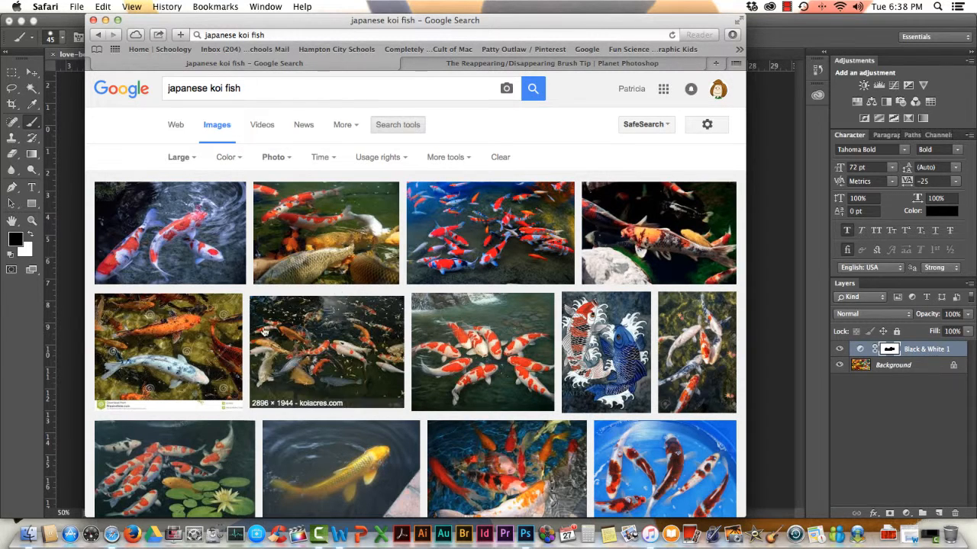
Preview the watermarked Dreamstime koi fish image, and close it to return to the first results
left_click(223, 329)
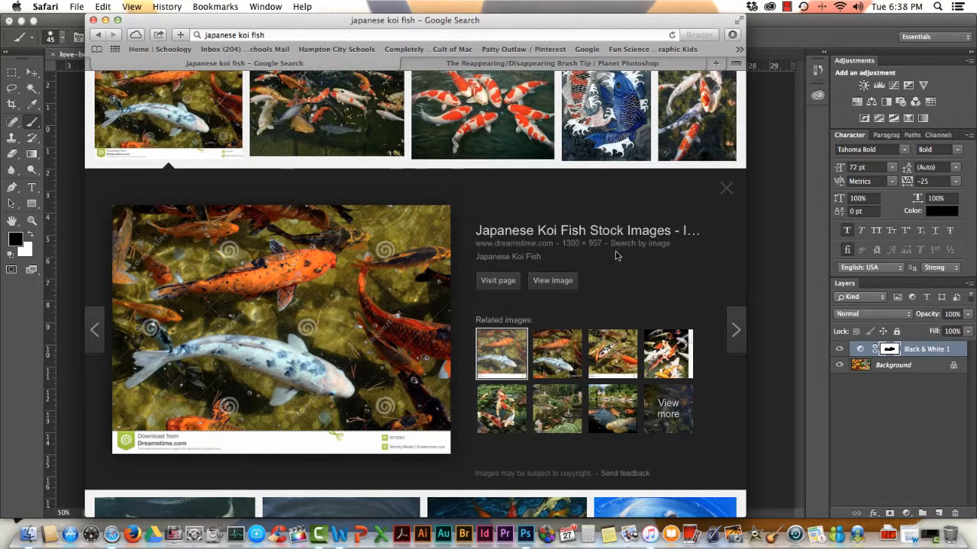
left_click(728, 191)
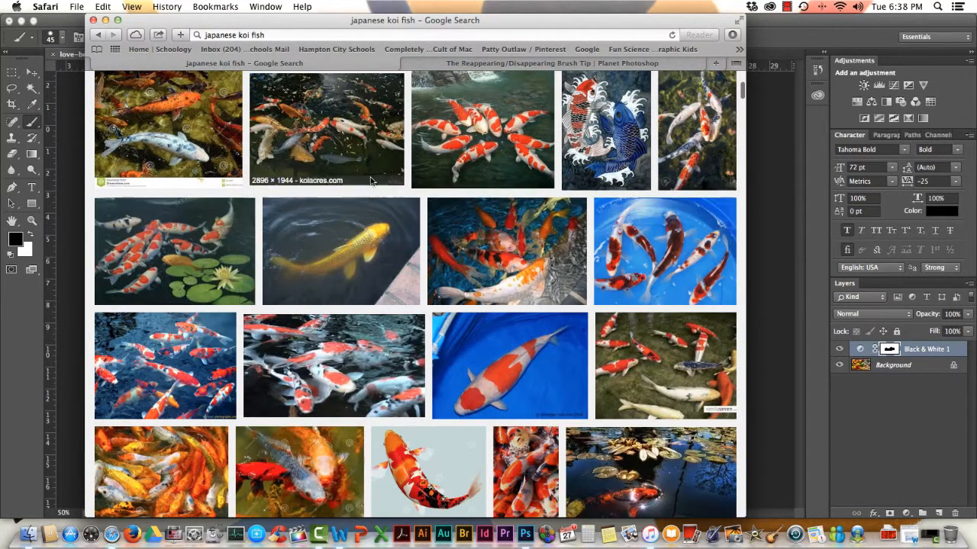
scroll(311, 209, "up", 3)
scroll(310, 210, "up", 4)
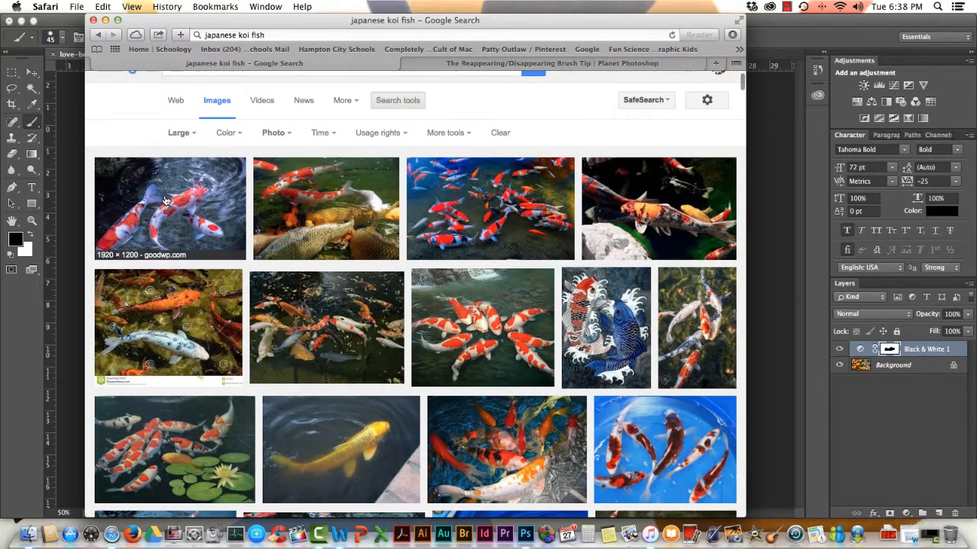
Preview the 1920 × 1200 koi wallpaper and try saving it to the PS Clipping Masks folder, cancelling the export
left_click(165, 200)
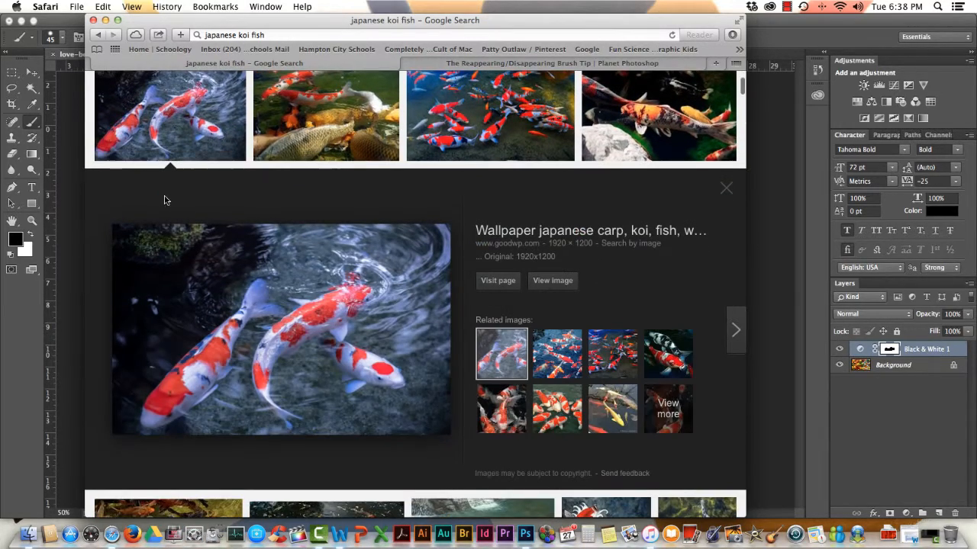
right_click(364, 311)
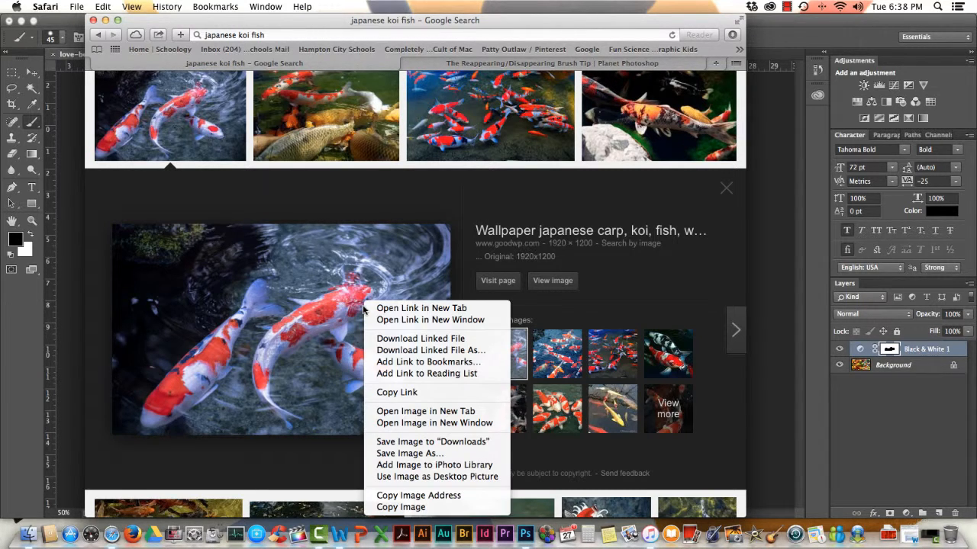
left_click(425, 454)
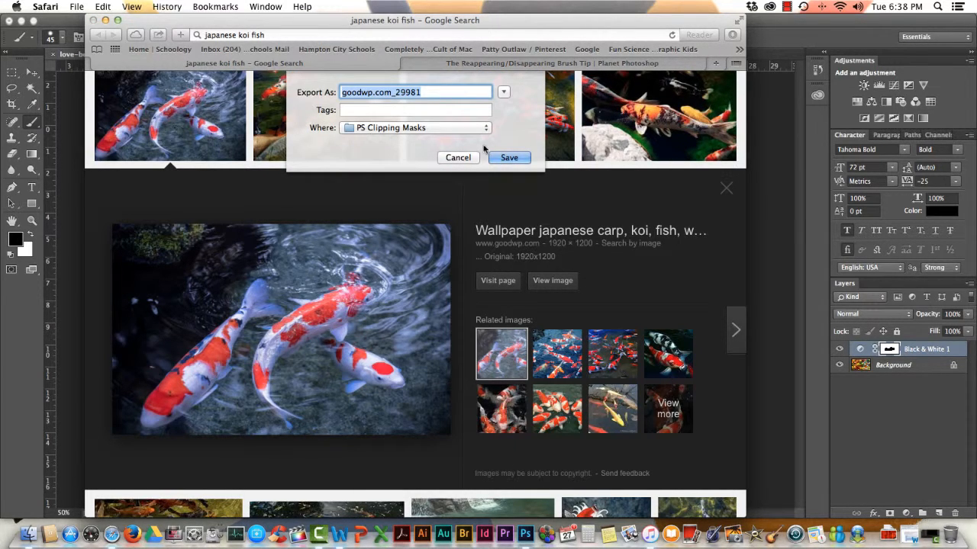
left_click(459, 158)
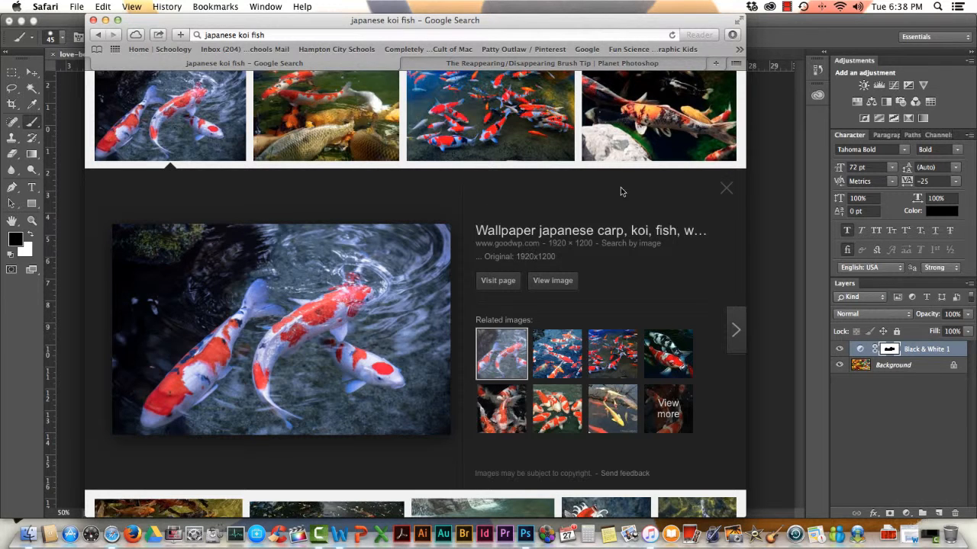
Return to Photoshop and open japan-shrine_00403249.jpg from the PS Clipping Masks folder
left_click(769, 191)
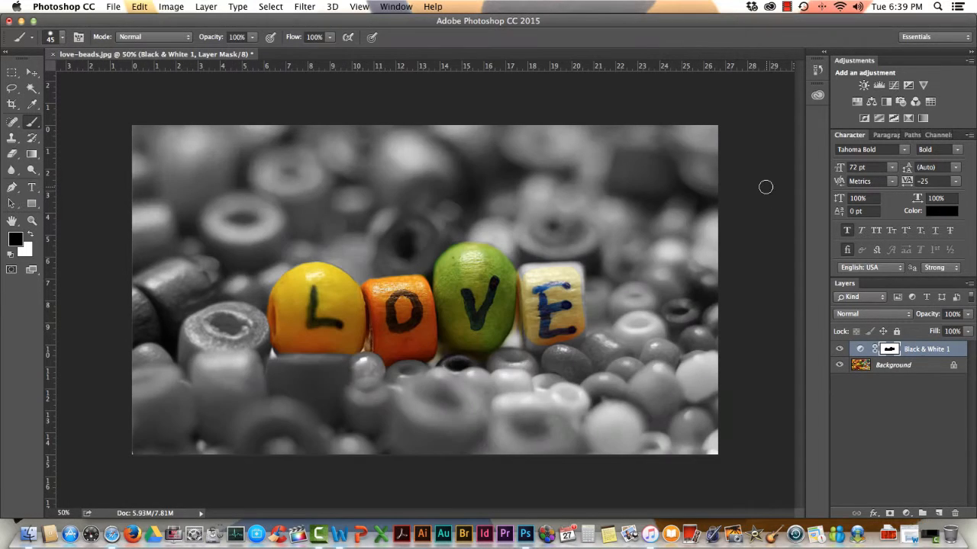
left_click(114, 7)
left_click(122, 32)
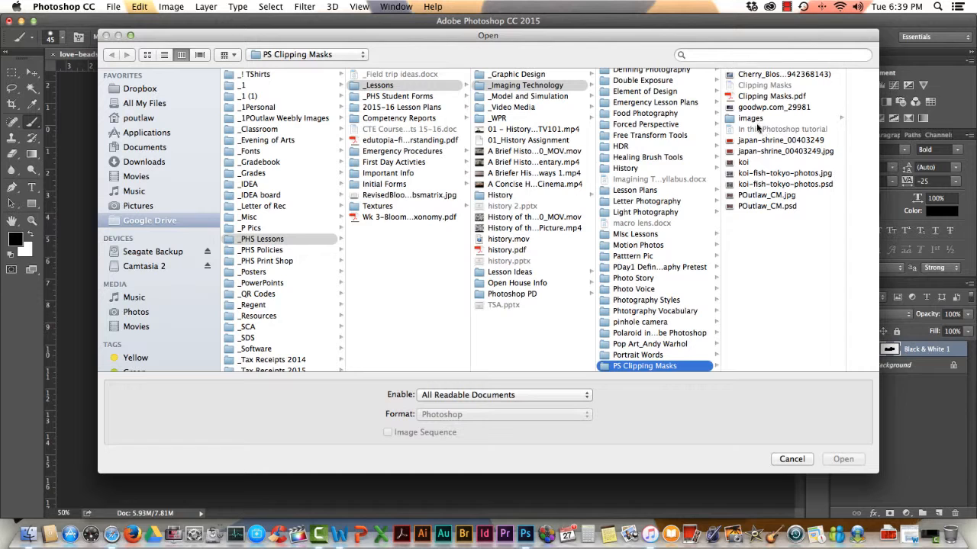
left_click(762, 151)
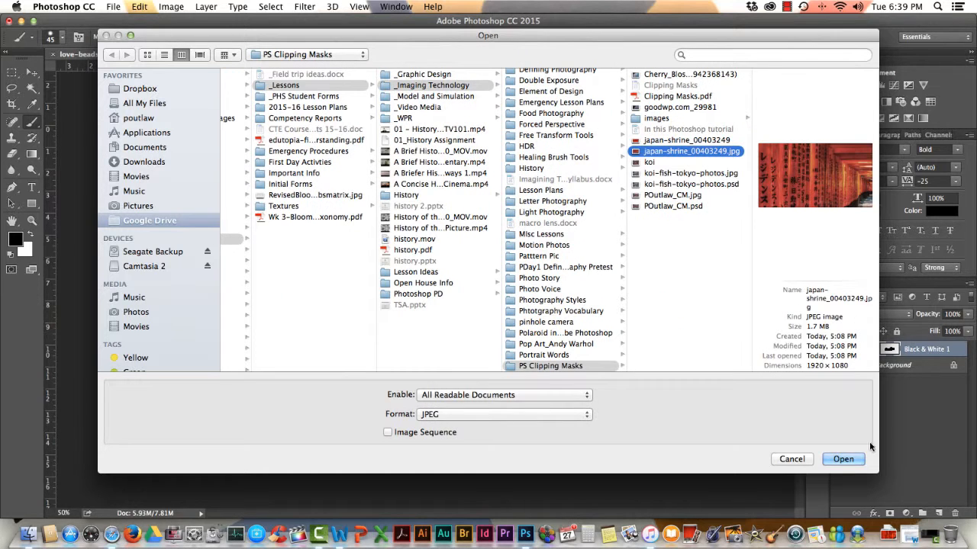
left_click(847, 461)
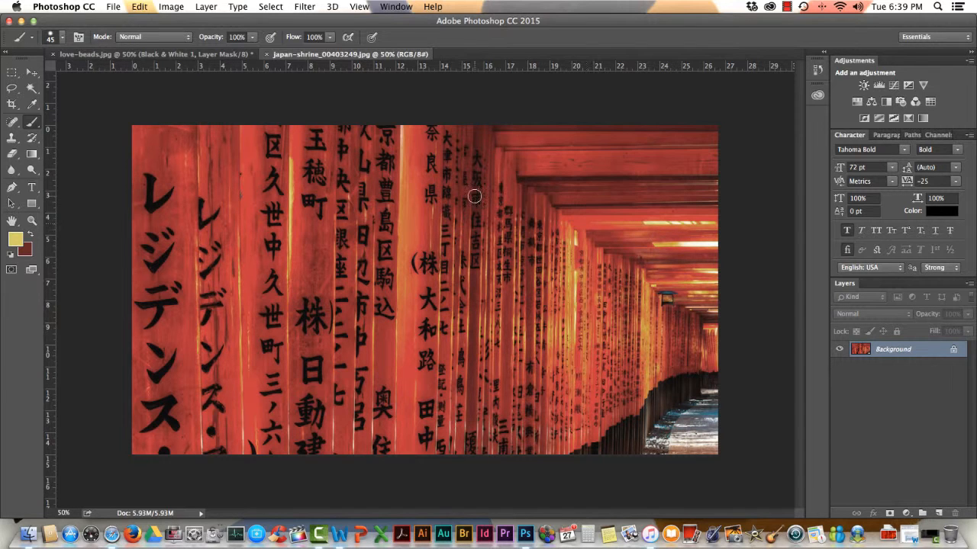
Duplicate the shrine photo's Background layer, and add an empty layer between the original and the copy
left_click(206, 7)
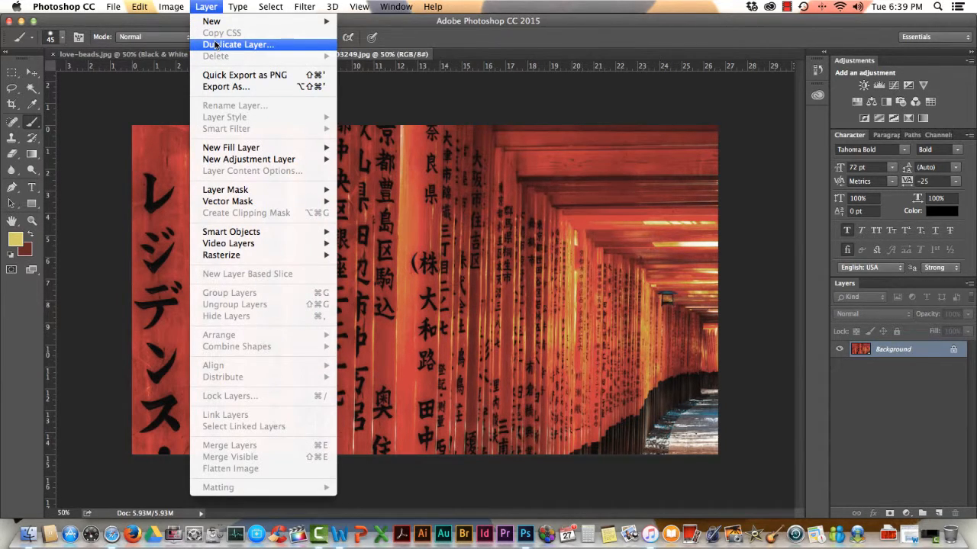
left_click(961, 430)
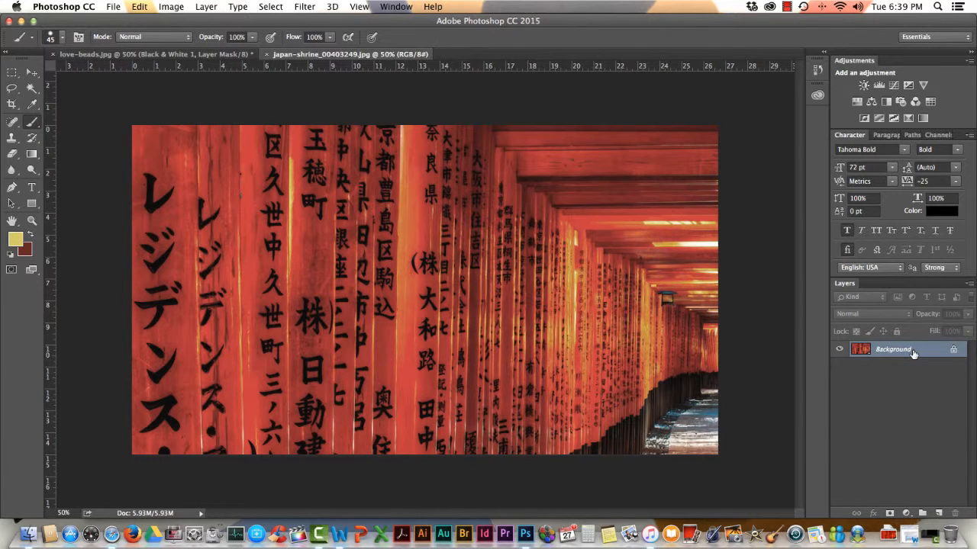
left_click_drag(913, 353, 942, 517)
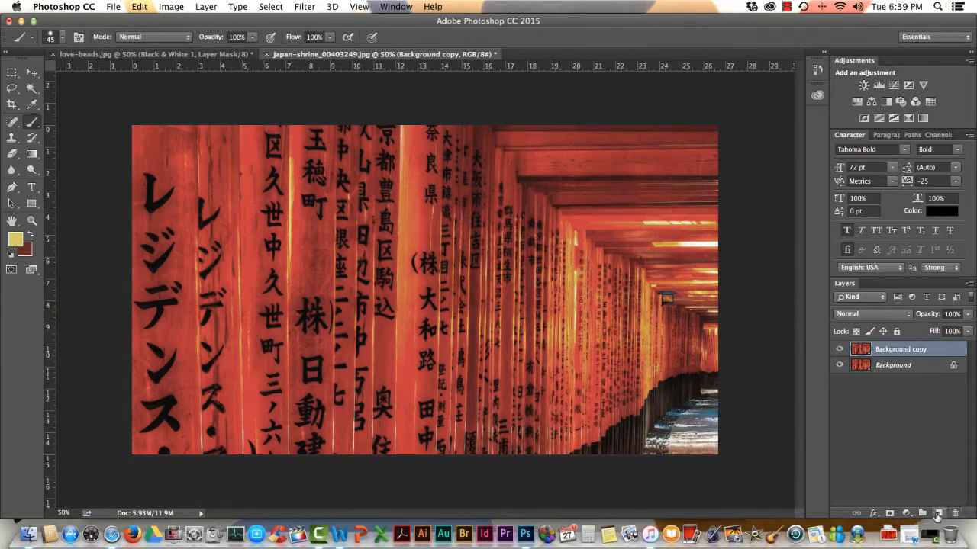
left_click(903, 367)
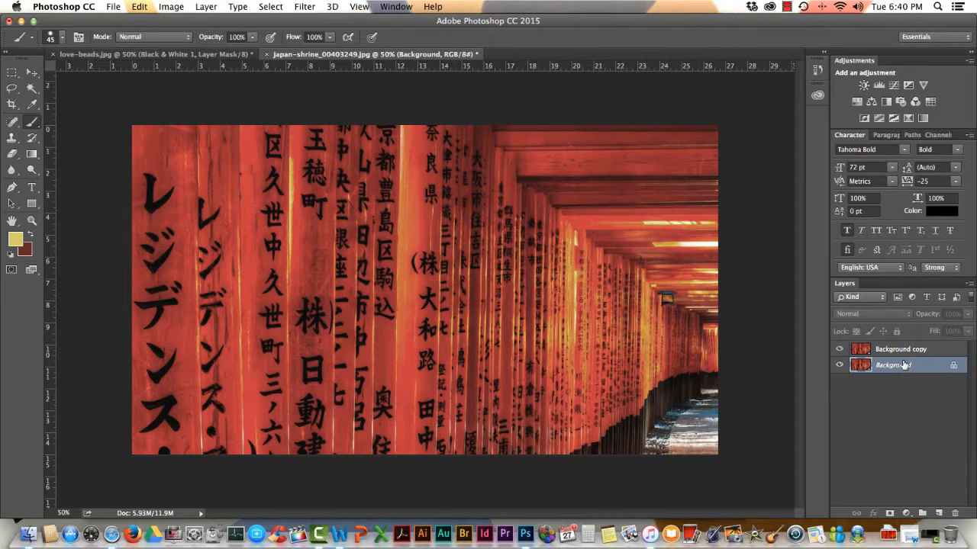
left_click(939, 514)
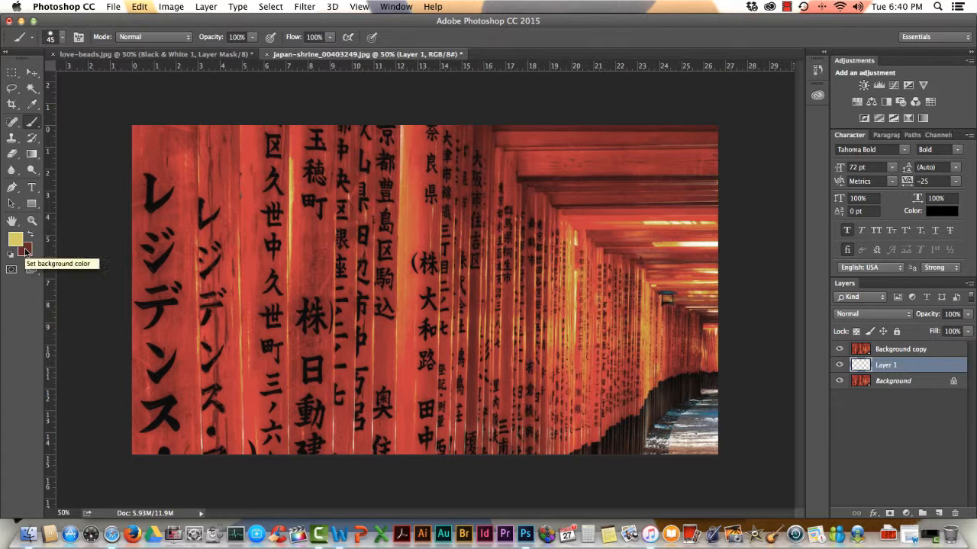
Fill the new empty layer with white using the Paint Bucket, and check it by briefly hiding the Background copy layer
key("d")
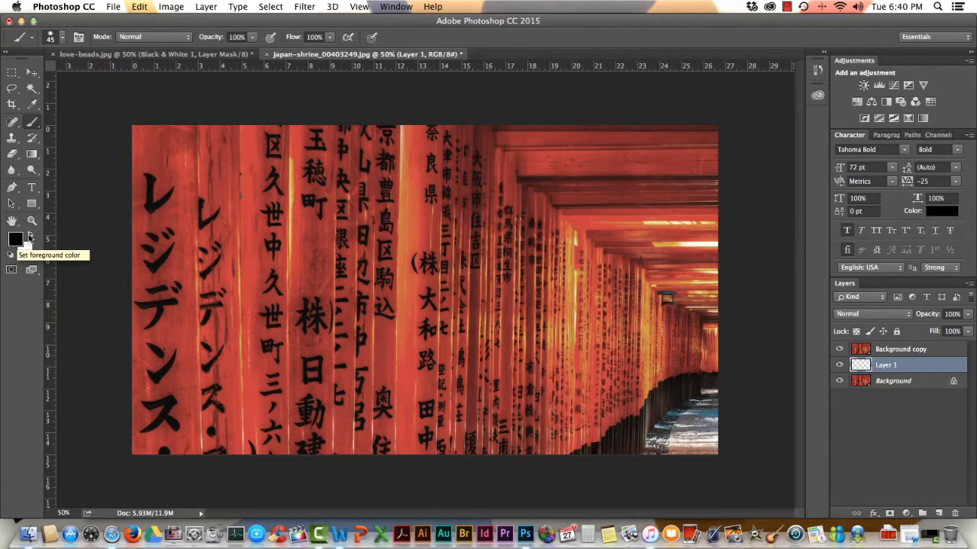
left_click(29, 235)
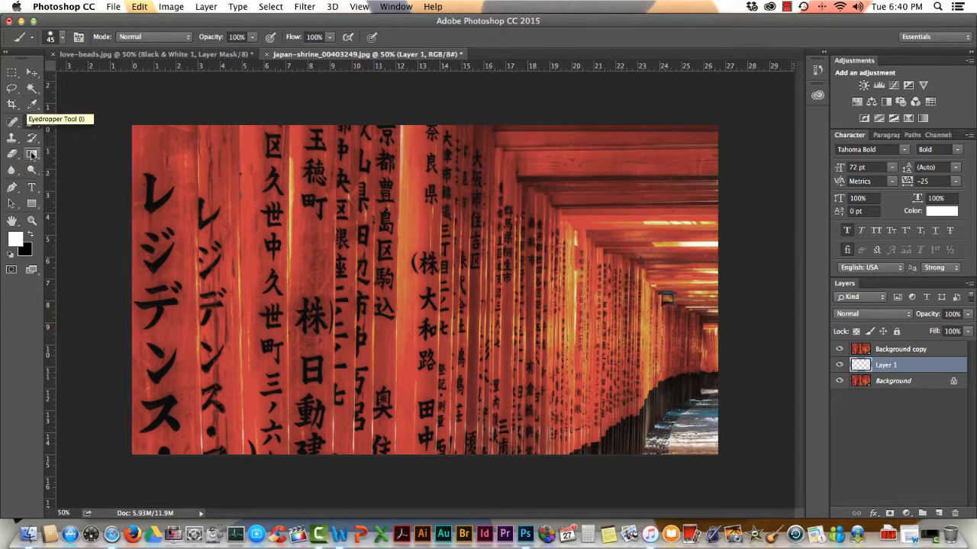
left_click_drag(31, 158, 88, 168)
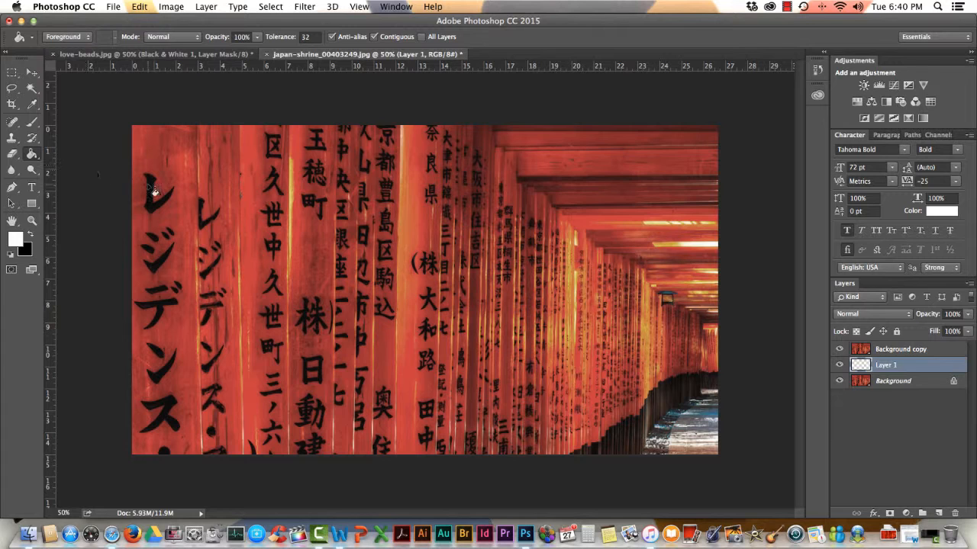
left_click(377, 246)
left_click(840, 349)
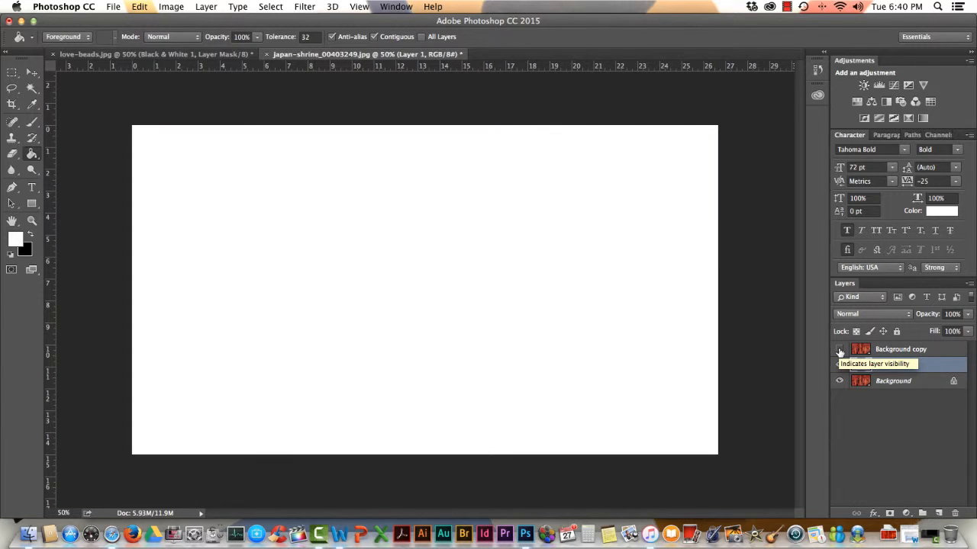
left_click(839, 350)
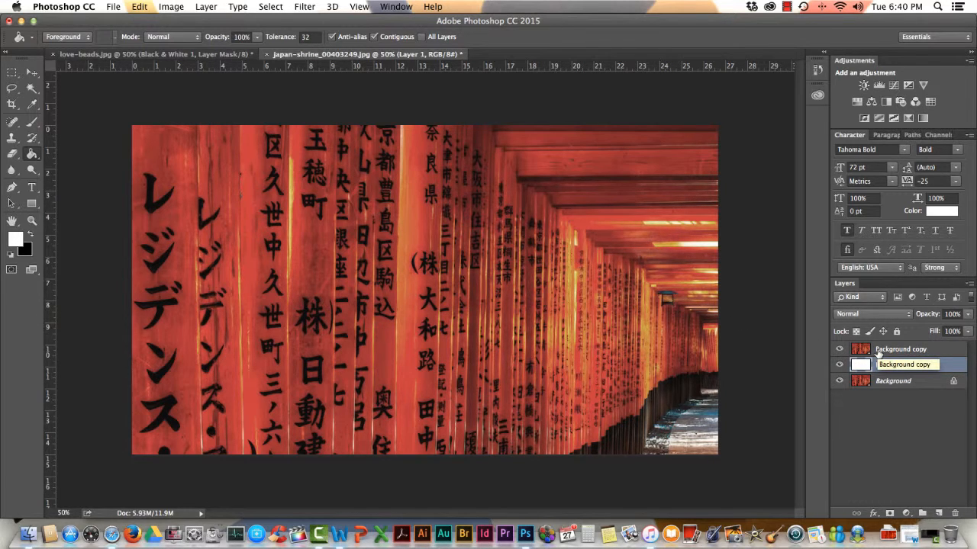
Add horizontal text reading JAPAN in white Tahoma Bold, 72 pt, above the Background copy layer
left_click(937, 356)
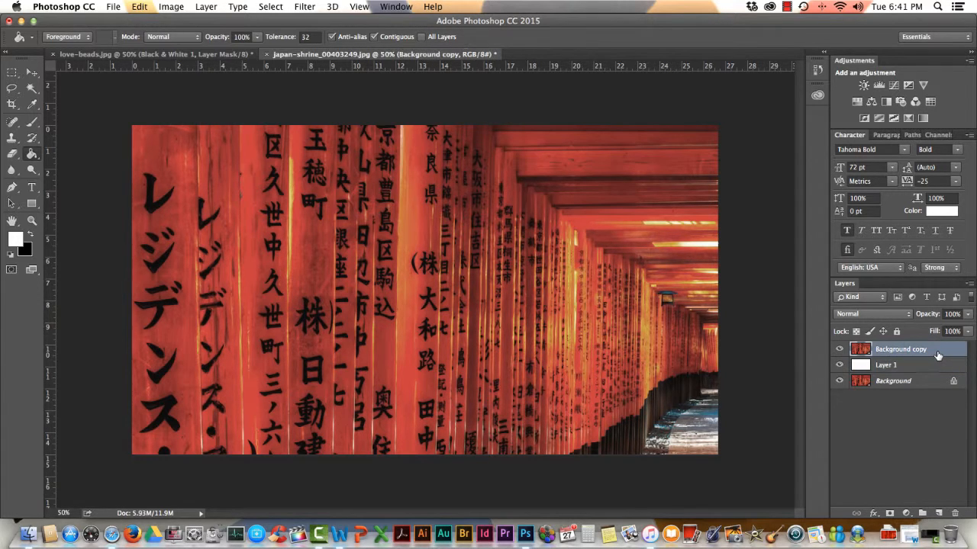
left_click(34, 188)
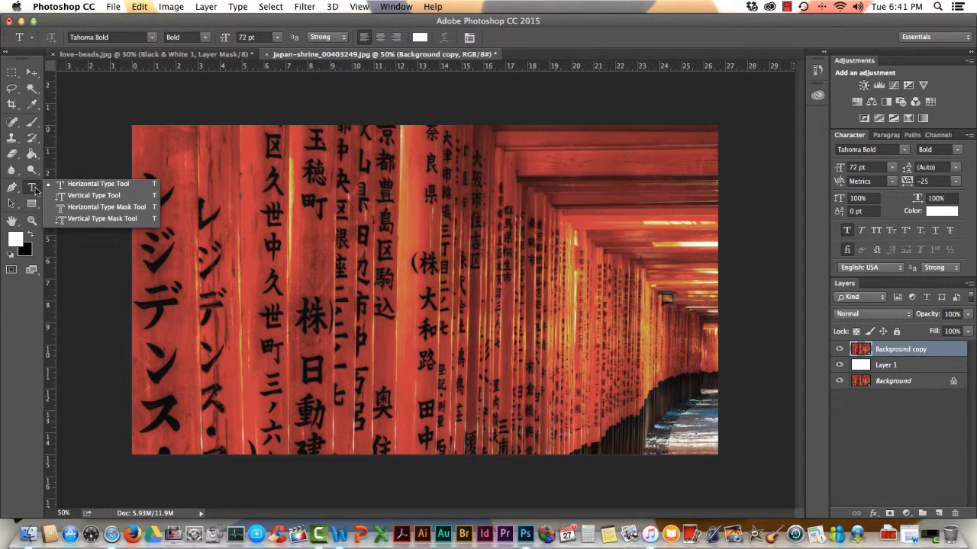
left_click(89, 186)
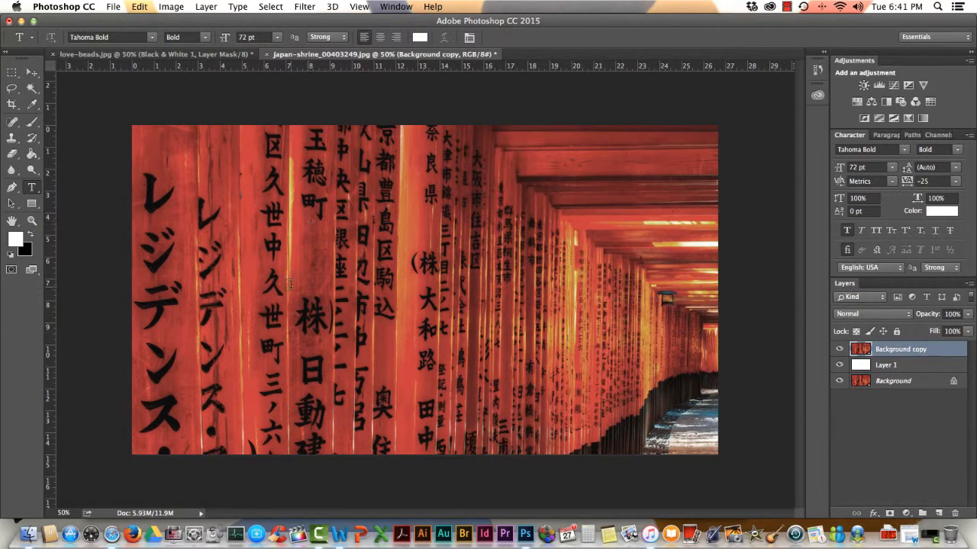
left_click(286, 258)
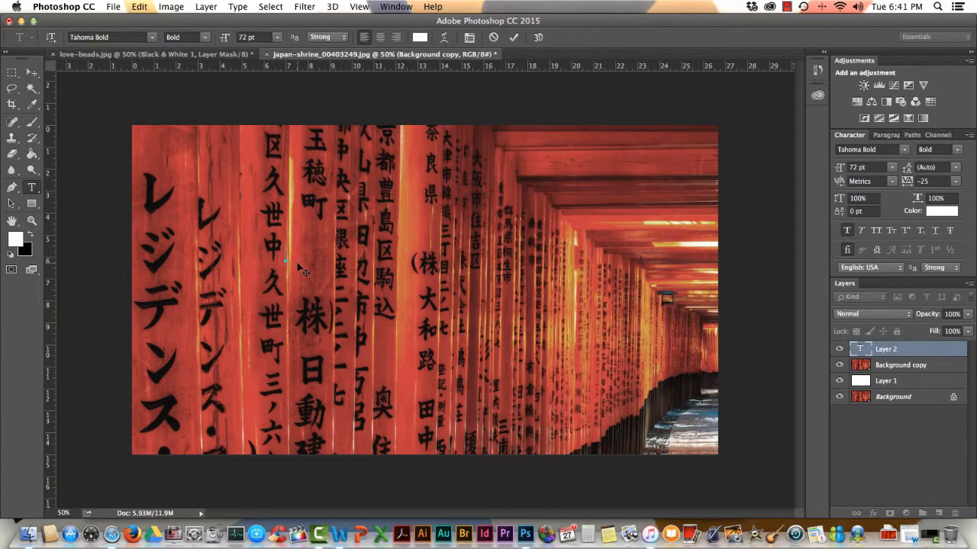
type("JAPAN")
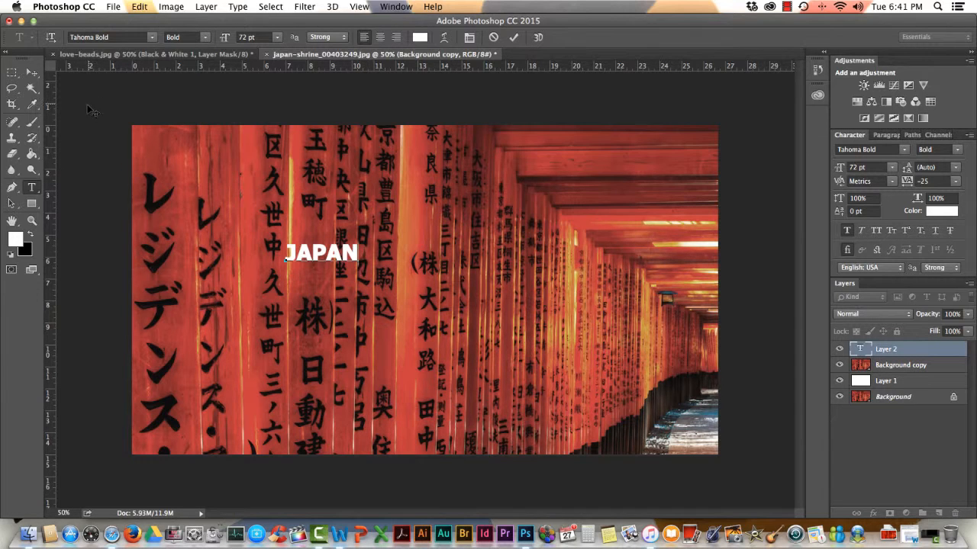
Scale the JAPAN text to about 755% width and 1042% height, and centre it on the image at X 960, Y 540 px
left_click(37, 73)
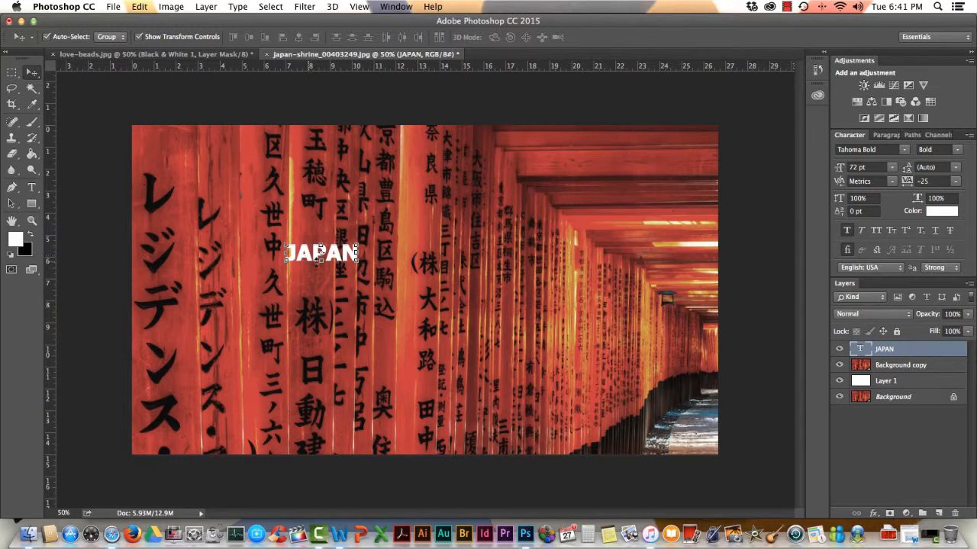
left_click(139, 37)
left_click(138, 36)
left_click_drag(355, 255, 657, 399)
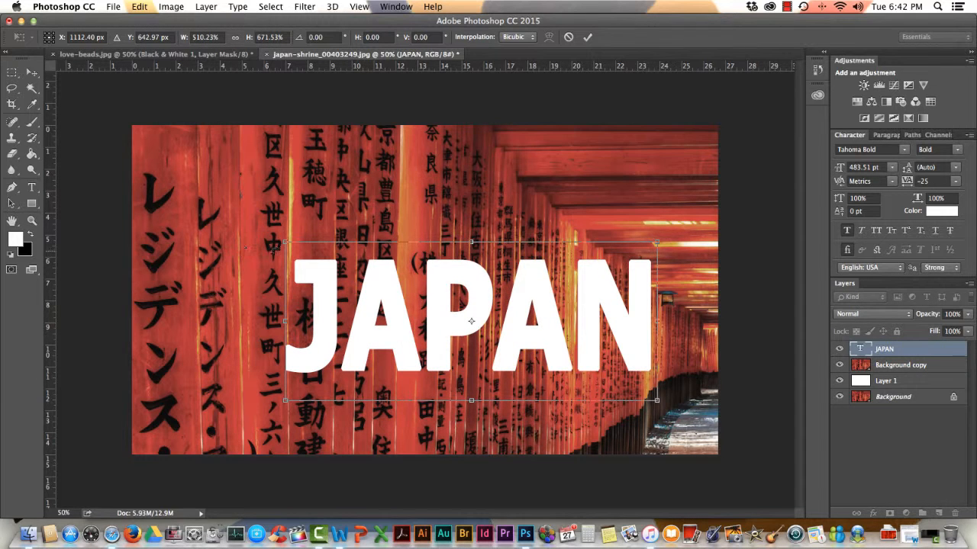
left_click_drag(285, 243, 149, 176)
left_click_drag(658, 290, 700, 290)
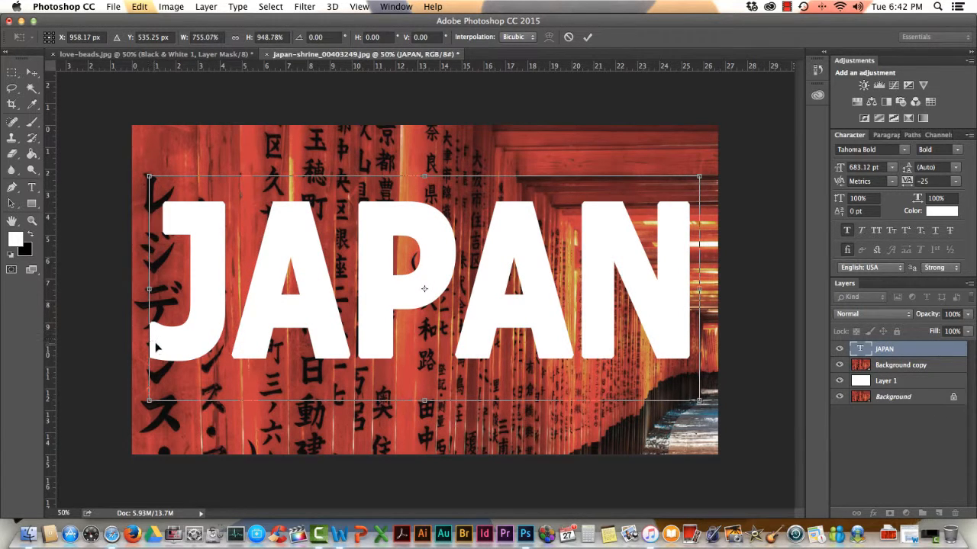
left_click_drag(425, 177, 425, 154)
left_click_drag(418, 217, 418, 232)
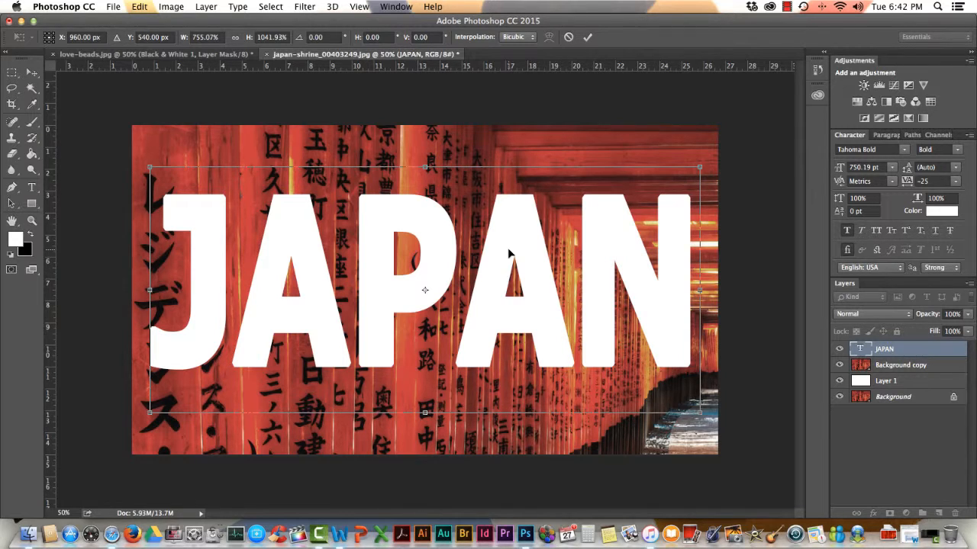
key("Return")
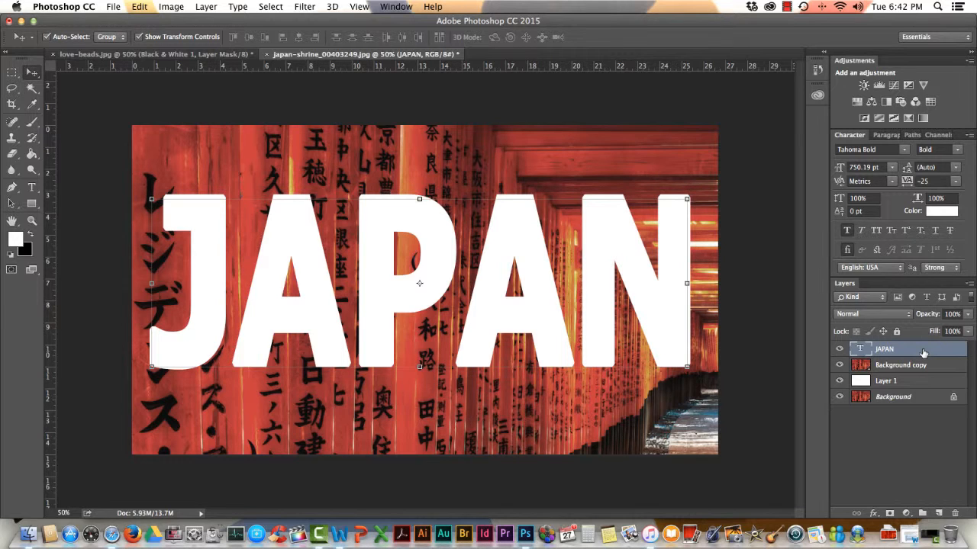
Move the JAPAN text layer below Background copy, and clip Background copy to the text with a clipping mask
left_click_drag(924, 353, 923, 372)
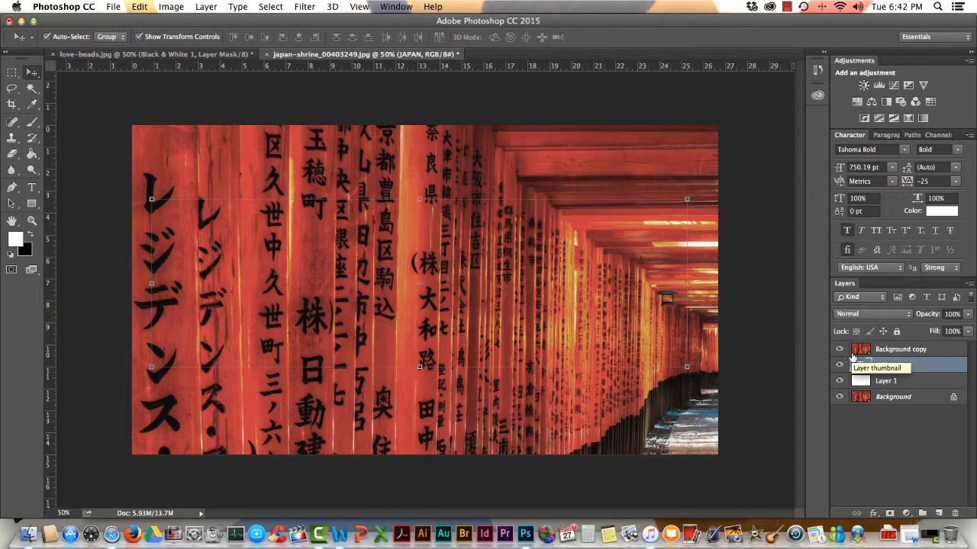
left_click(900, 351)
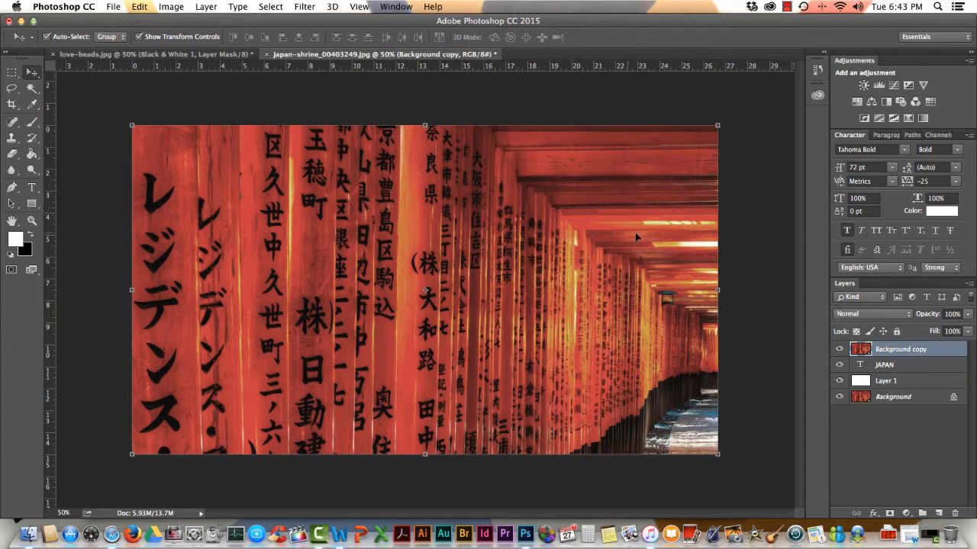
left_click(207, 8)
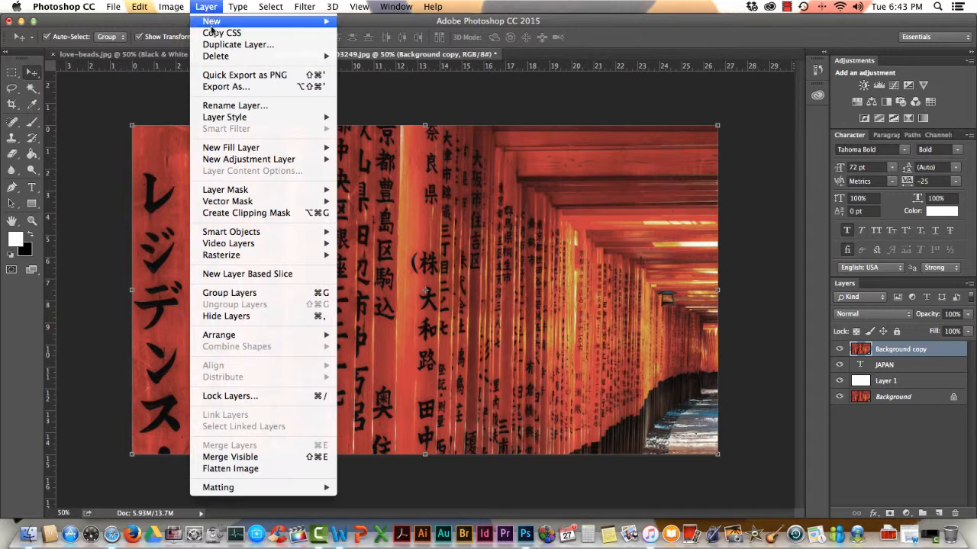
left_click(249, 214)
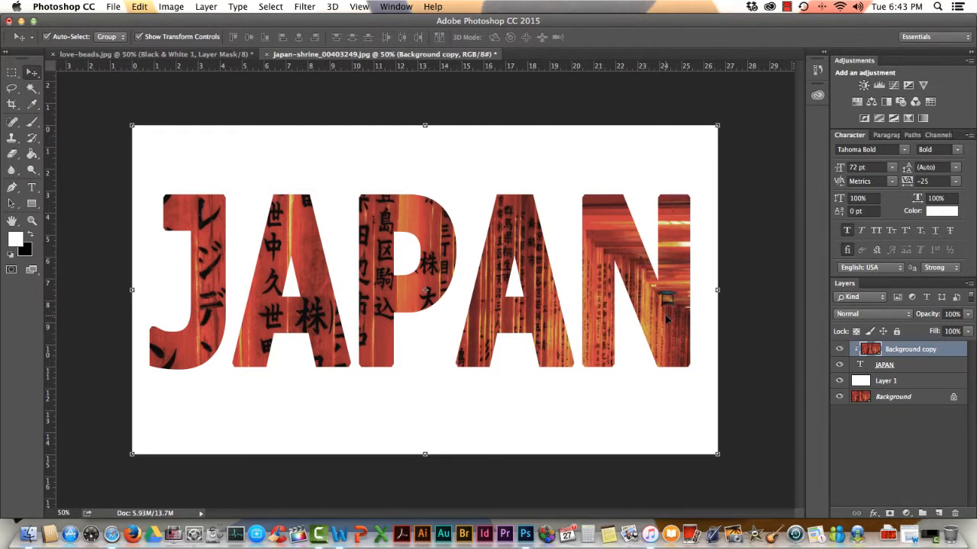
Reposition the clipped shrine photo inside the JAPAN letters, shifting it upward while keeping it horizontally aligned with the canvas
key("super+h")
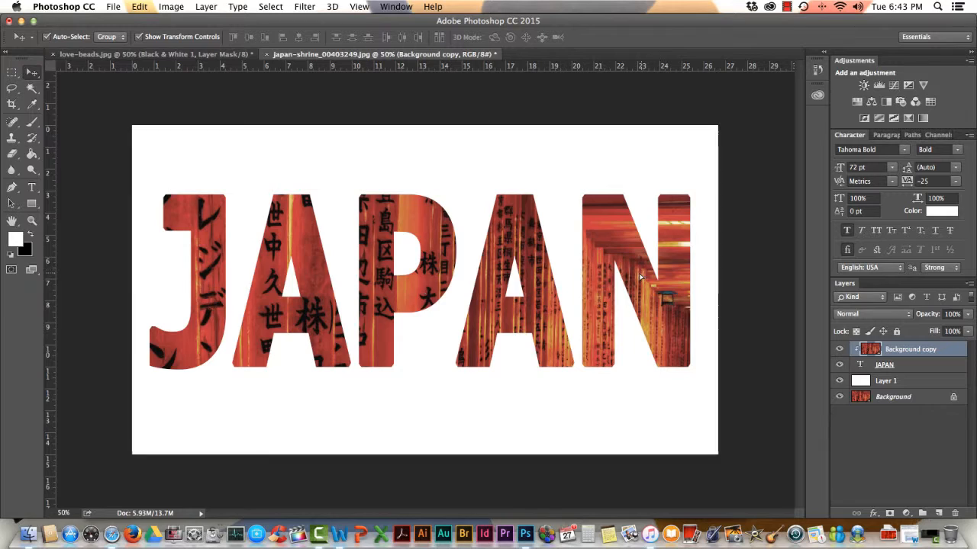
left_click_drag(640, 276, 662, 296)
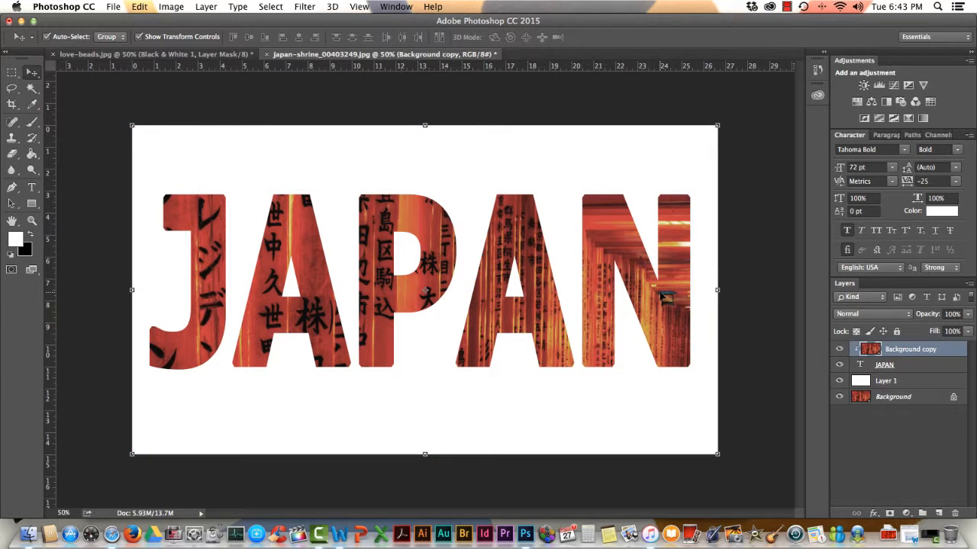
key("Left")
key("Left")
key("Left")
key("Left")
key("Left")
key("Left")
key("Left")
key("Left")
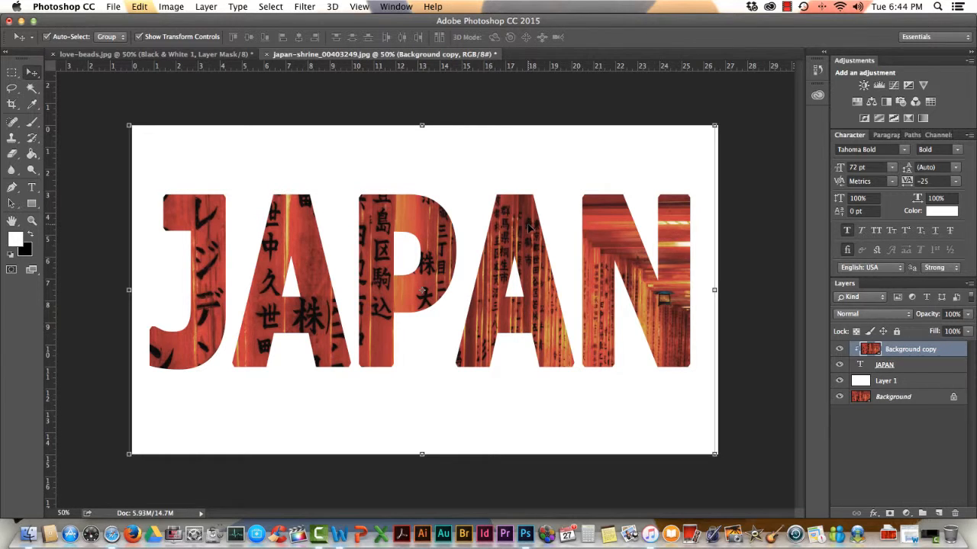
left_click_drag(527, 224, 535, 199)
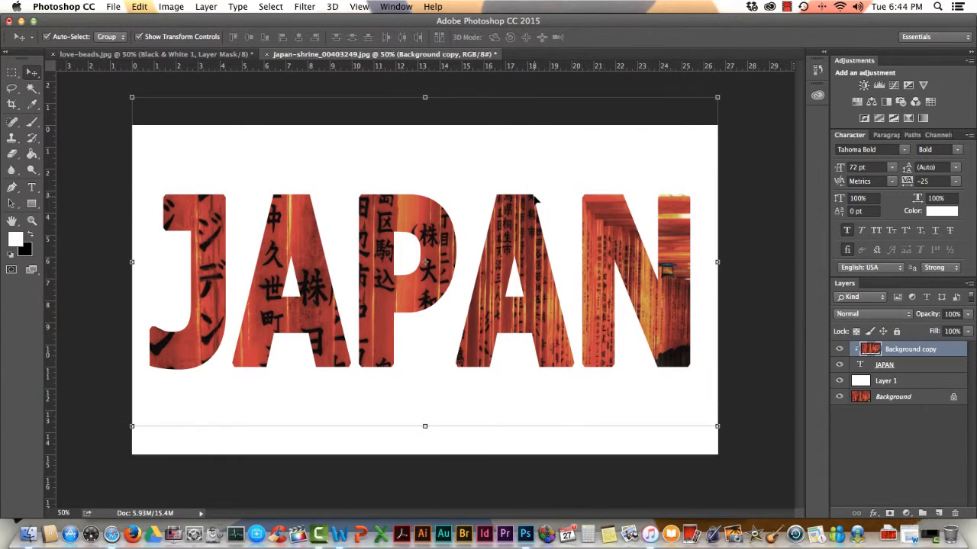
Add a Drop Shadow layer style to the JAPAN text layer, keeping the lettering in view beside the style settings
left_click(908, 366)
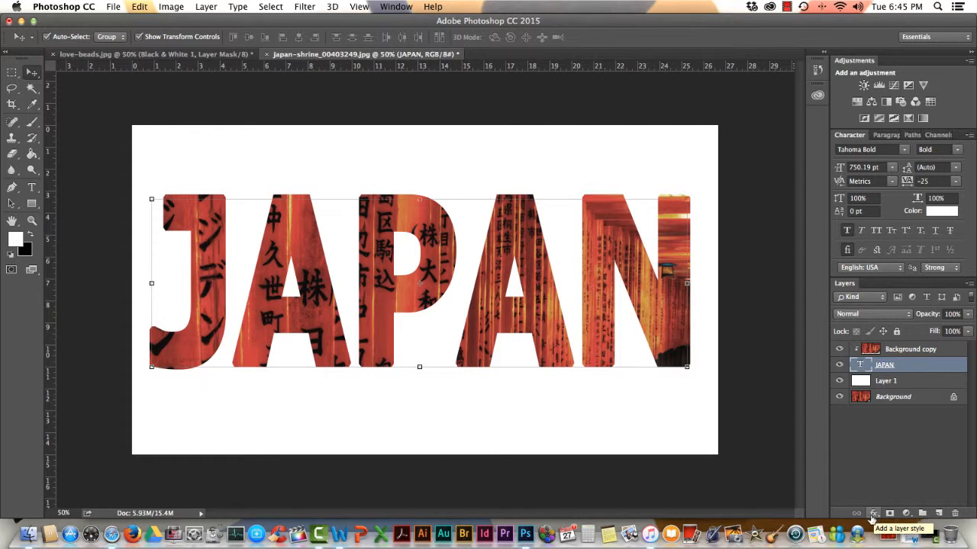
left_click(206, 7)
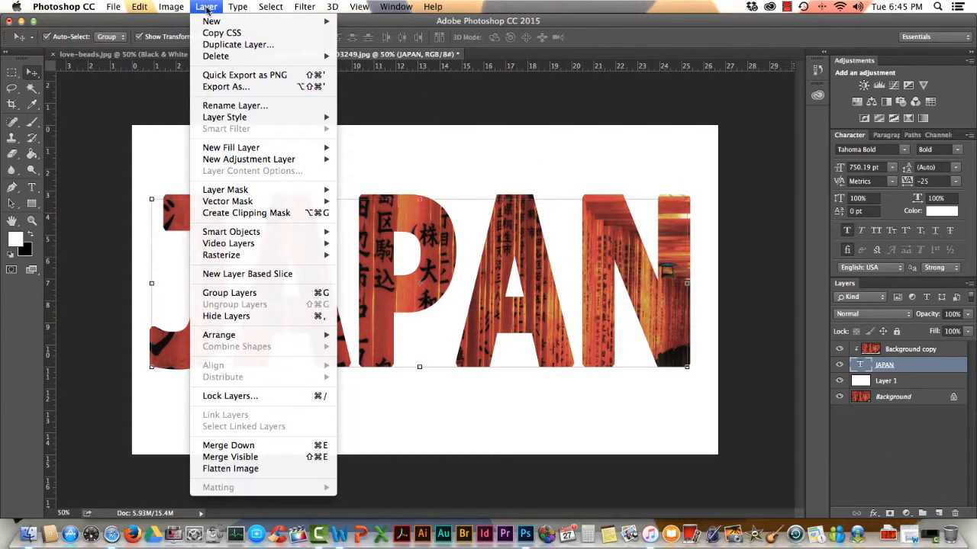
mouse_move(222, 117)
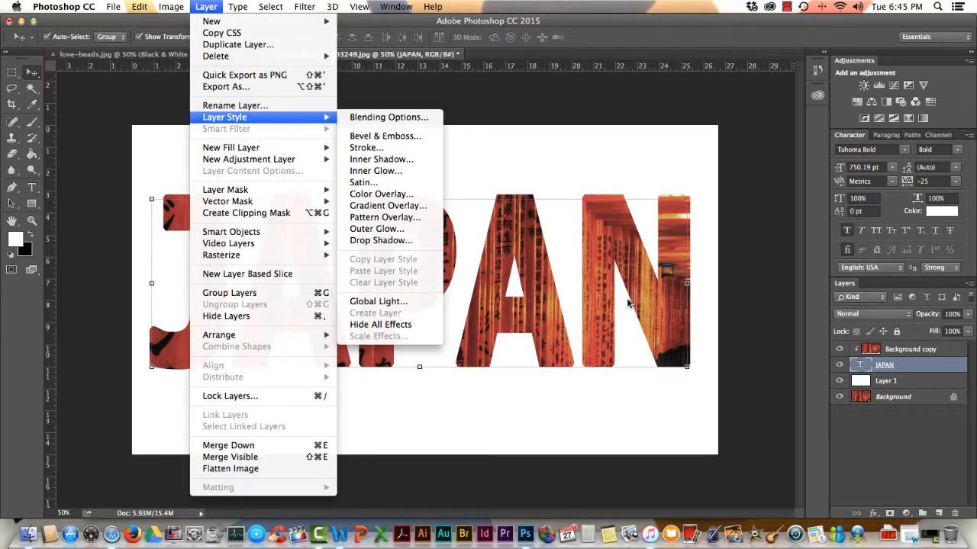
left_click(874, 516)
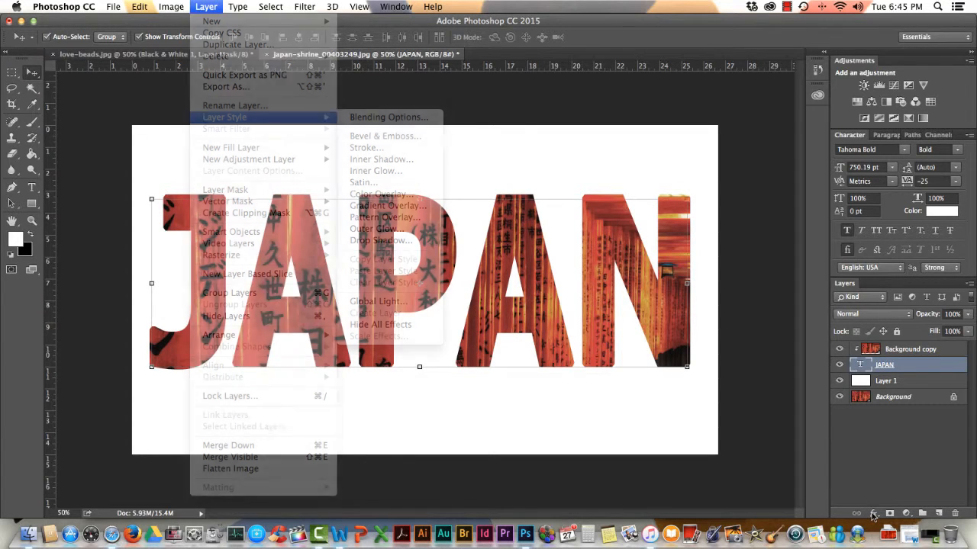
left_click(873, 515)
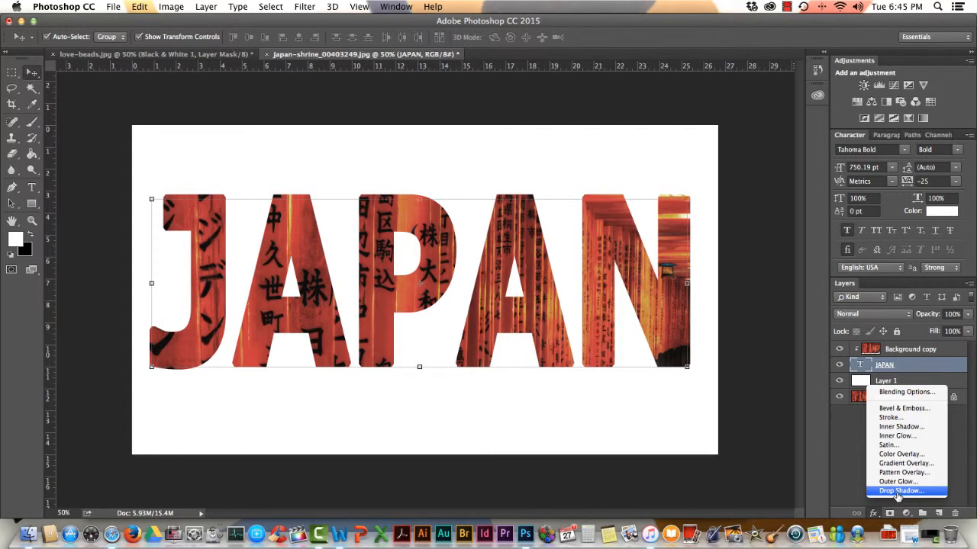
left_click(898, 492)
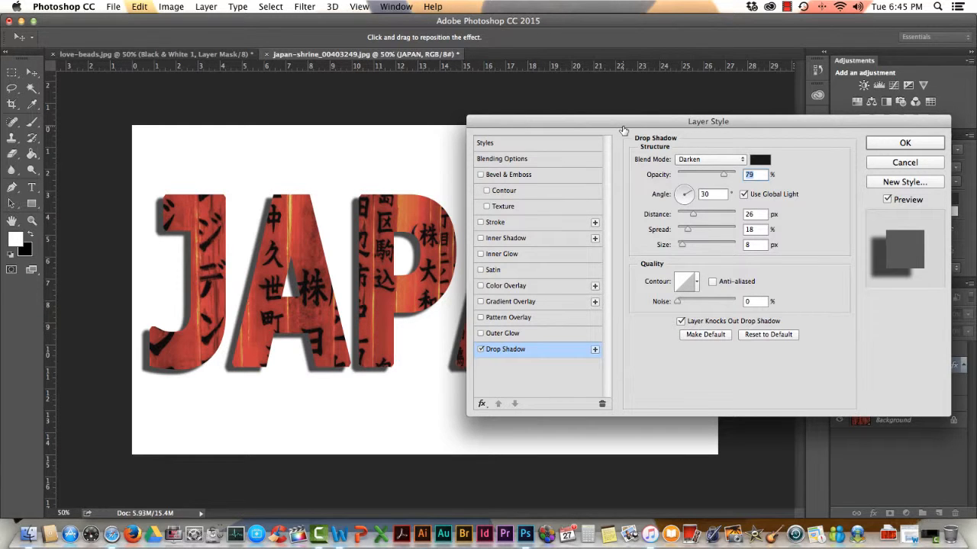
left_click_drag(623, 130, 678, 103)
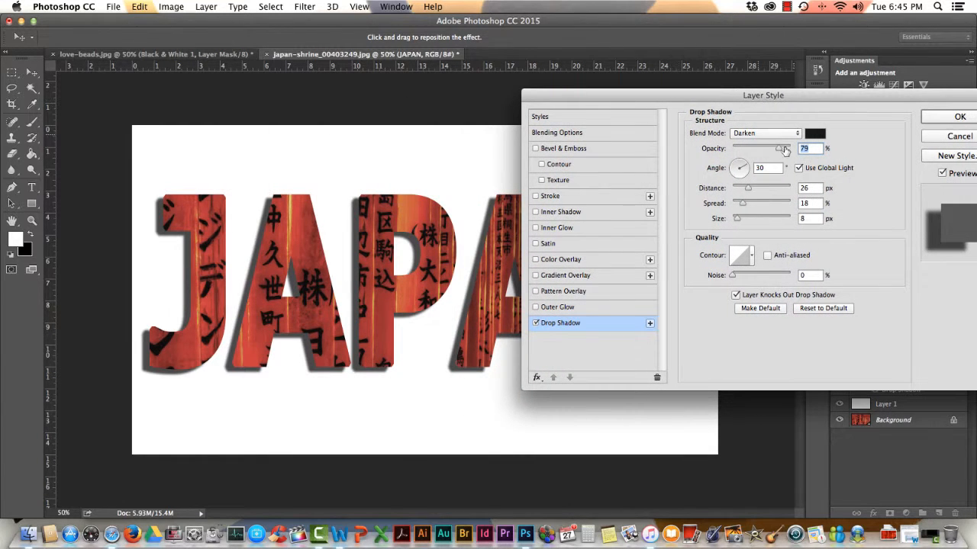
Set the drop shadow's angle to 132° and its distance to 25 px, and apply the style
left_click_drag(743, 166, 672, 167)
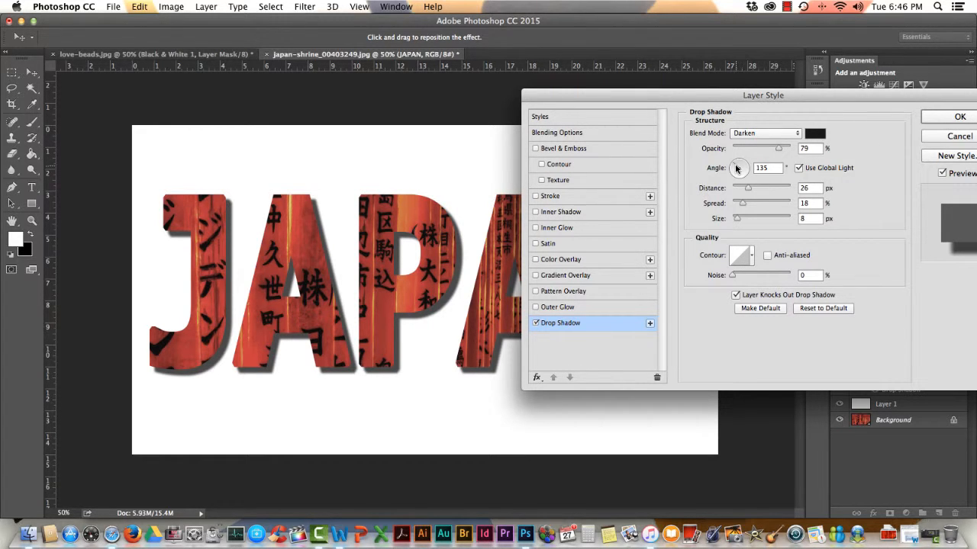
mouse_move(736, 168)
left_mouse_down()
mouse_move(746, 165)
mouse_move(735, 163)
left_mouse_up()
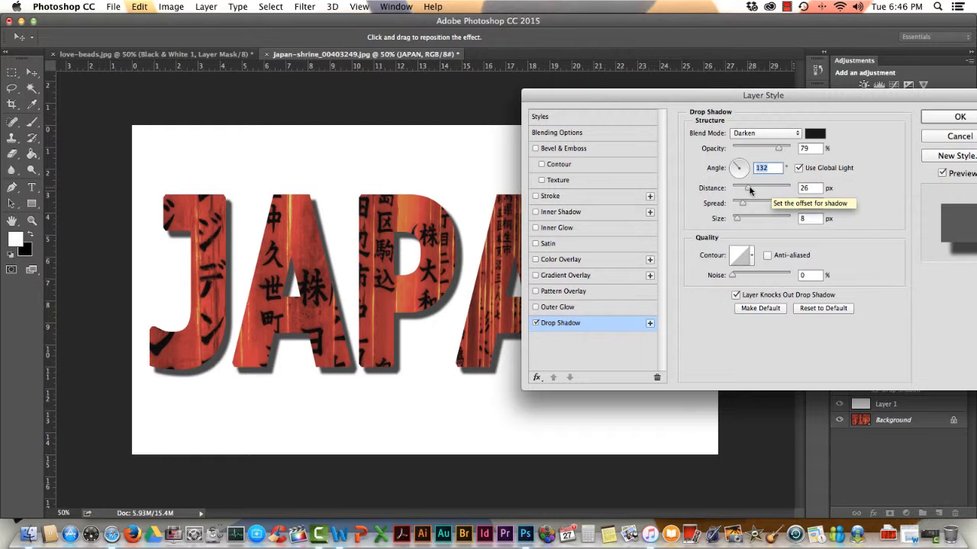
left_click_drag(750, 191, 737, 222)
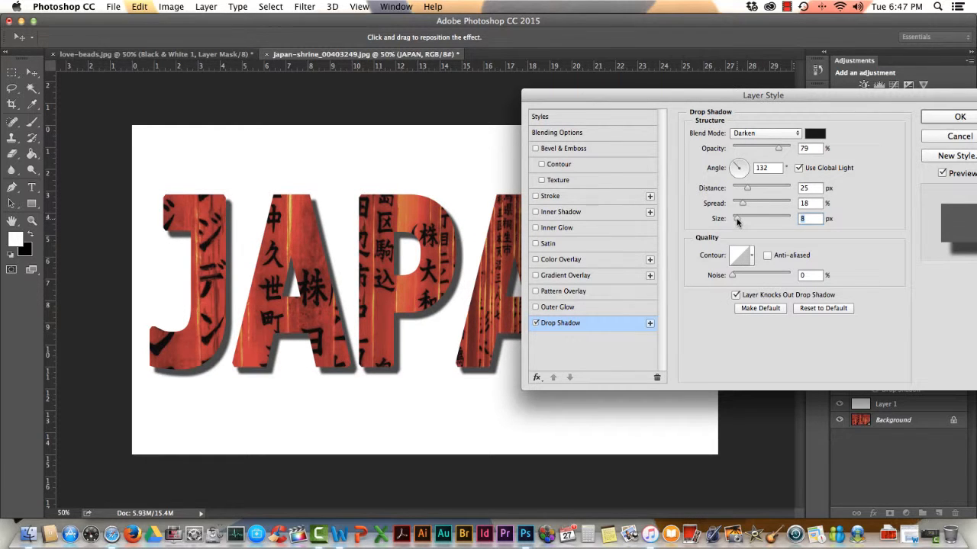
left_click(928, 118)
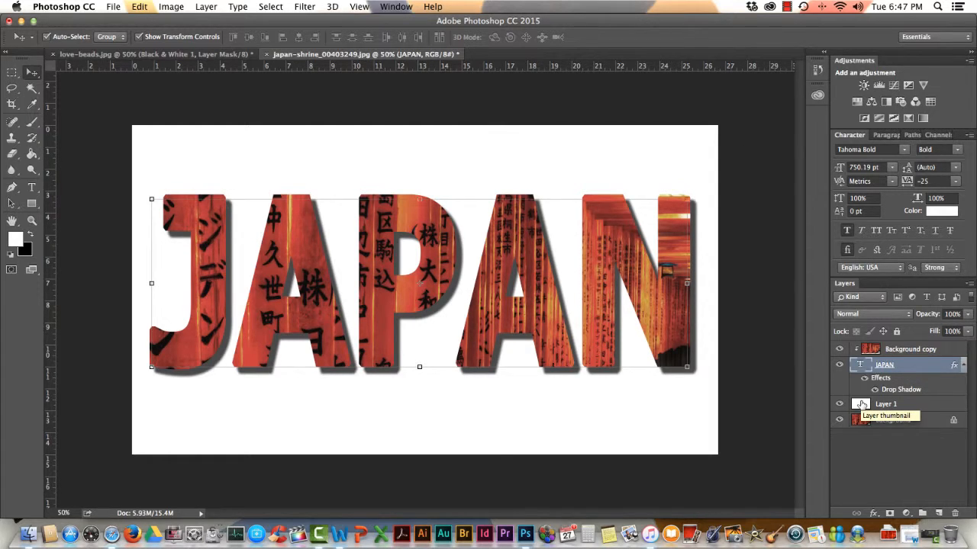
Select the white Layer 1 and sample a golden yellow from the upper part of the letter N as foreground colour with the Eyedropper
left_click(861, 405)
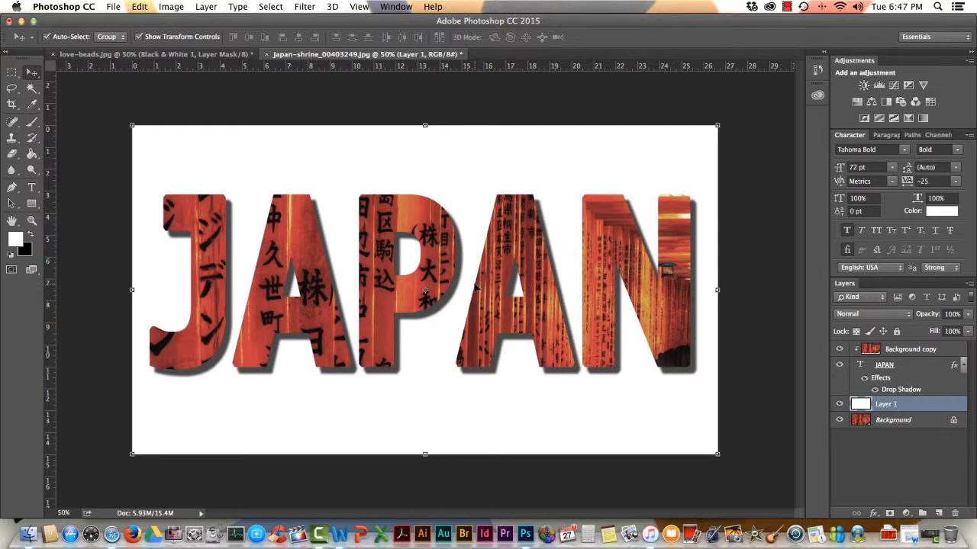
left_click(31, 107)
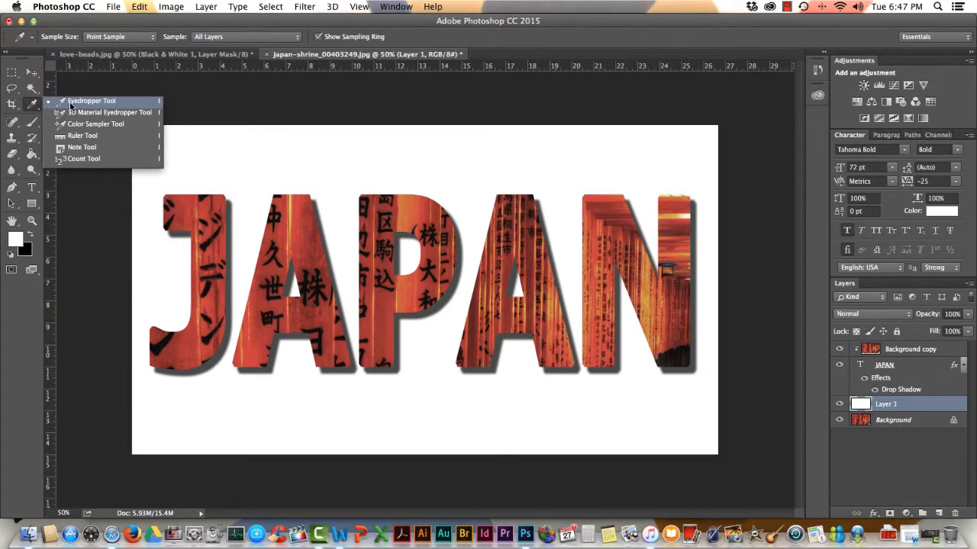
left_click(70, 102)
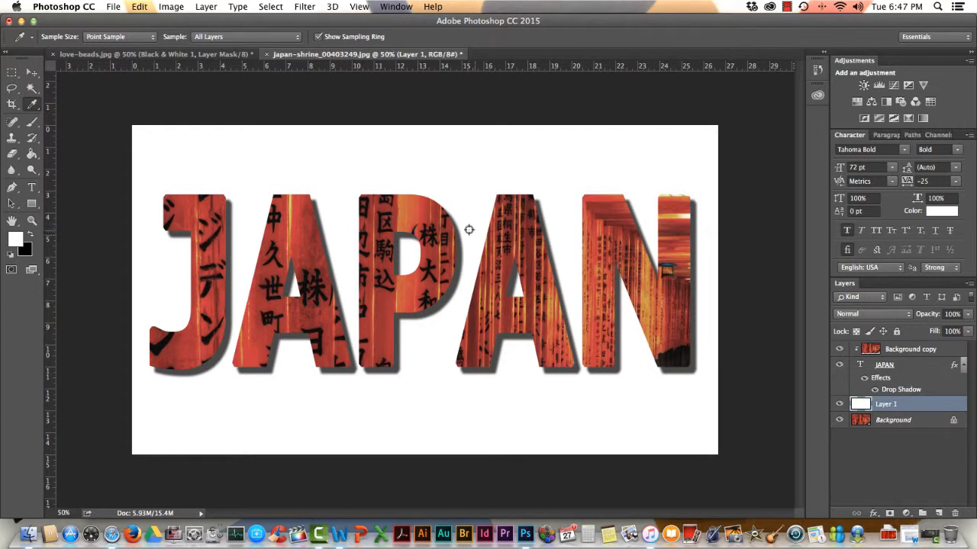
left_click(670, 217)
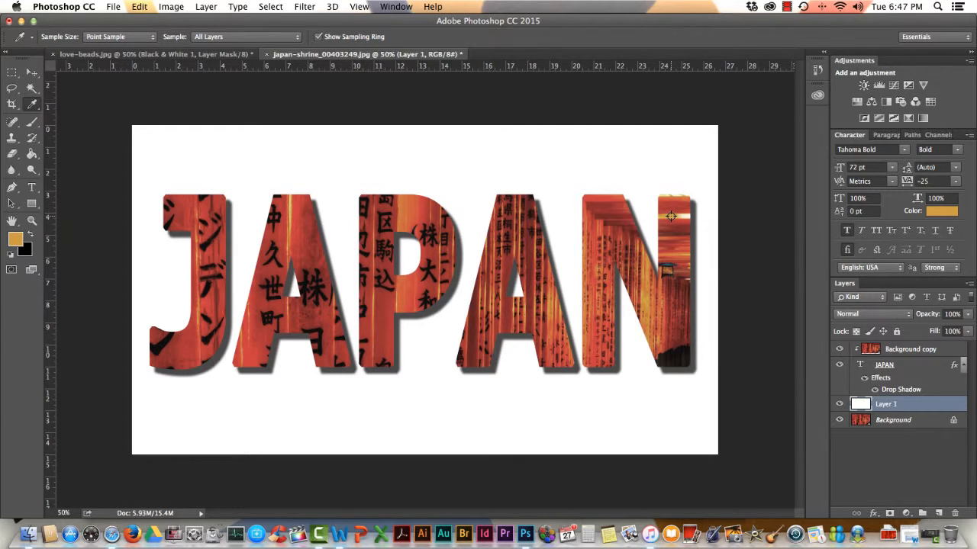
left_click(677, 216)
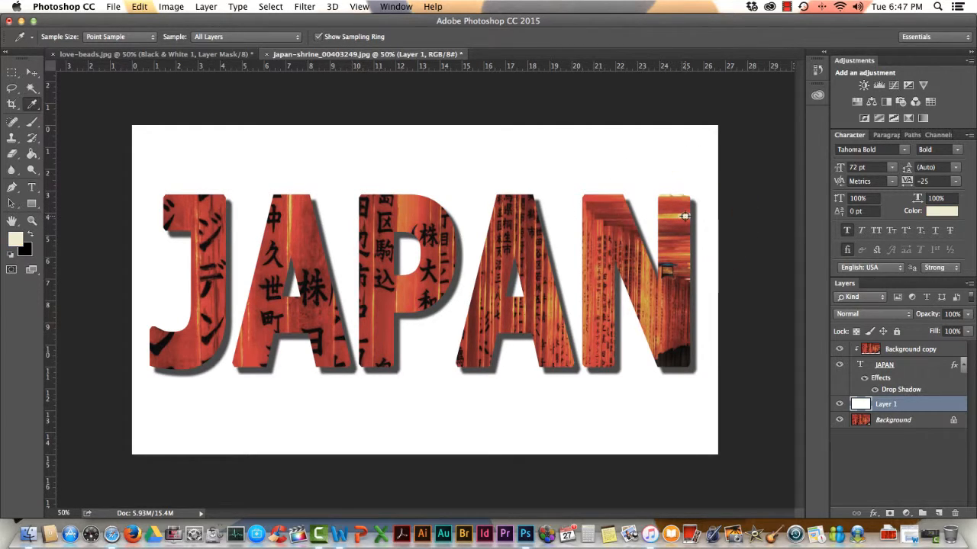
left_click(679, 216)
left_click_drag(679, 216, 677, 222)
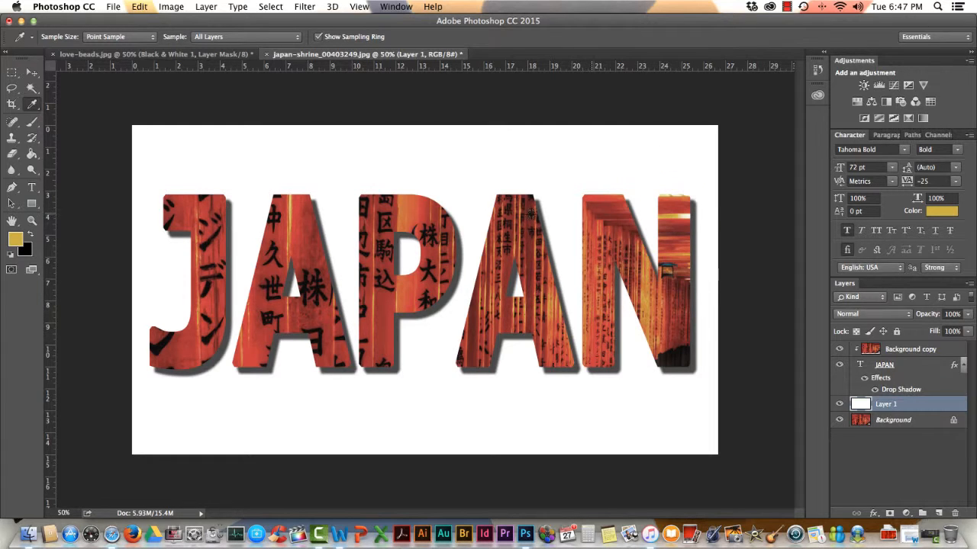
Swap the foreground and background colours and sample a red from the lower part of the first letter A as foreground
left_click(31, 234)
left_click(404, 301)
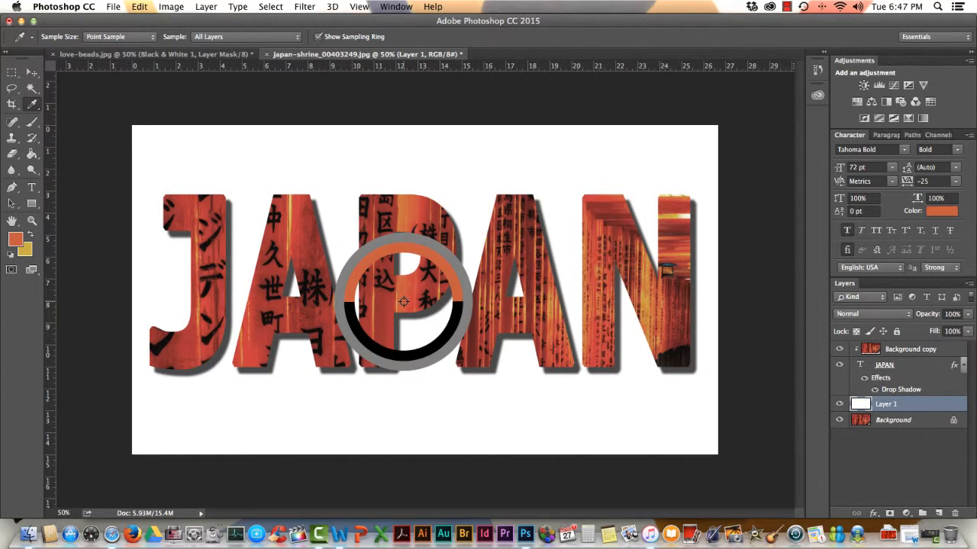
left_click_drag(404, 301, 253, 358)
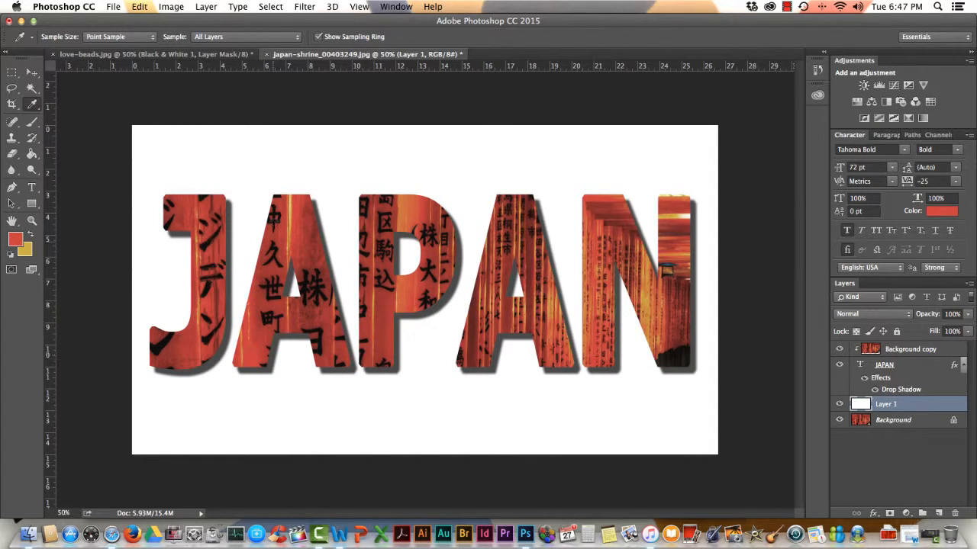
left_click(17, 240)
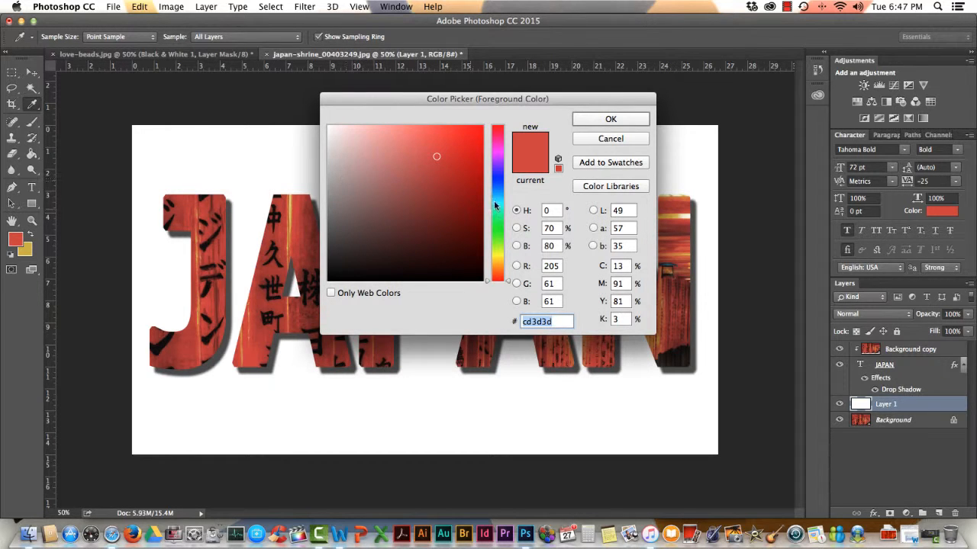
left_click_drag(508, 285, 507, 259)
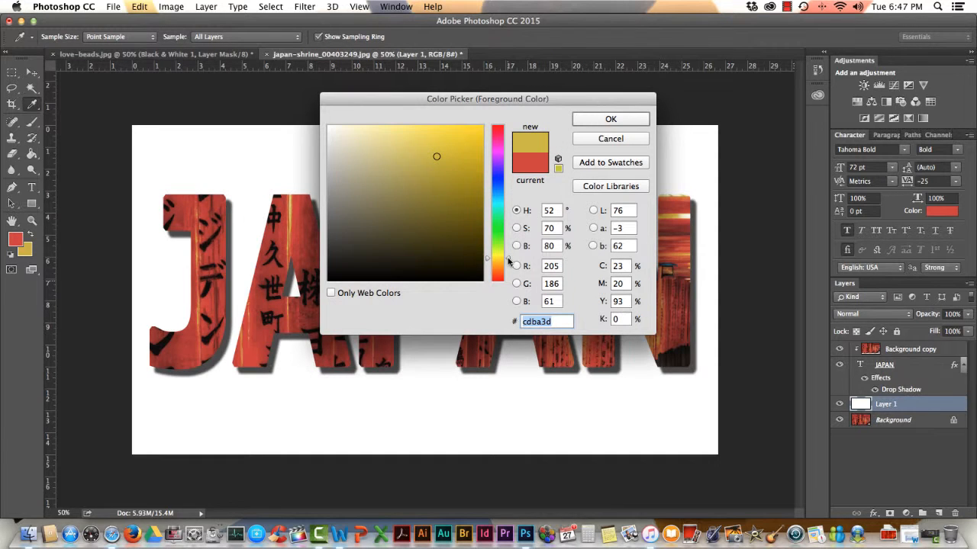
left_click(633, 140)
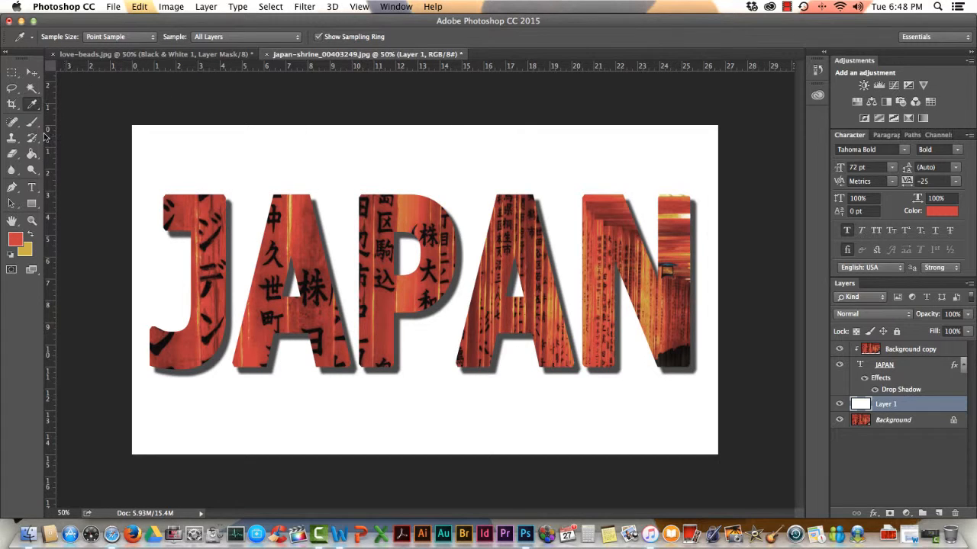
Duplicate Layer 1 and fill the copy with the sampled red, swapping the two colours to refill it with golden yellow using Paint Bucket
left_click(33, 156)
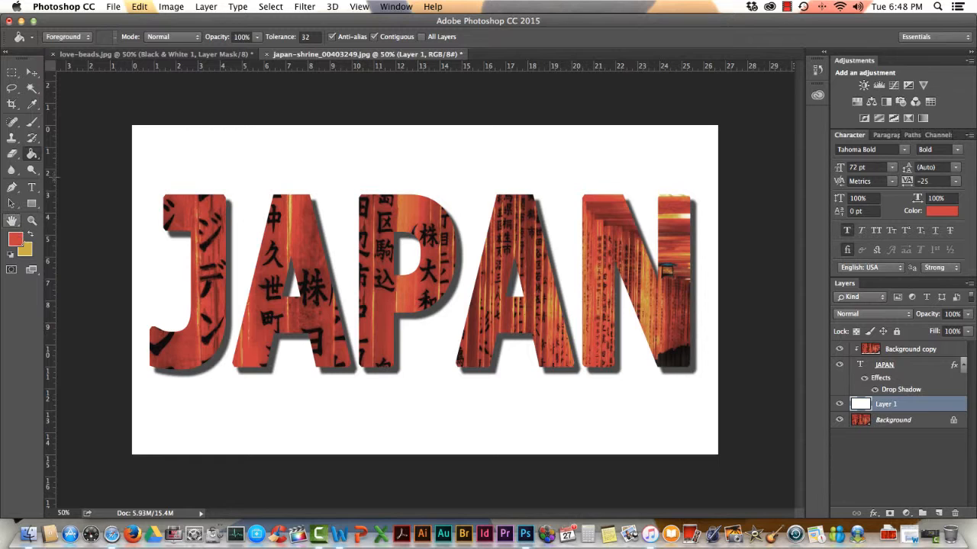
left_click_drag(903, 407, 941, 516)
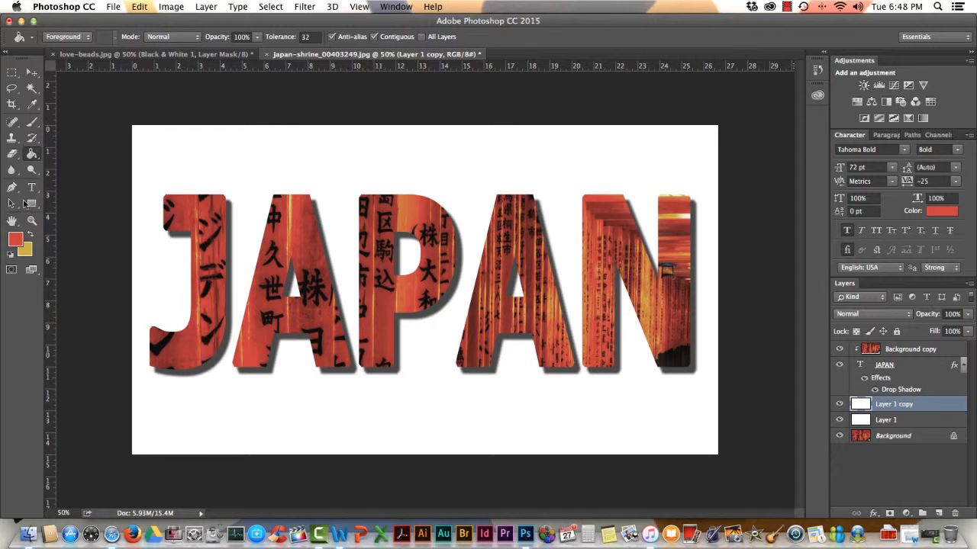
left_click(226, 162)
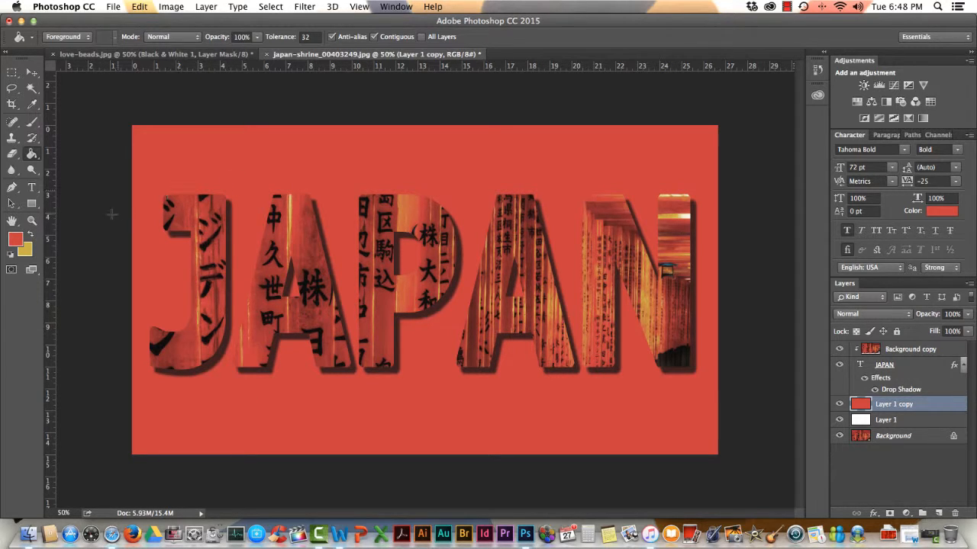
left_click(31, 234)
left_click(218, 154)
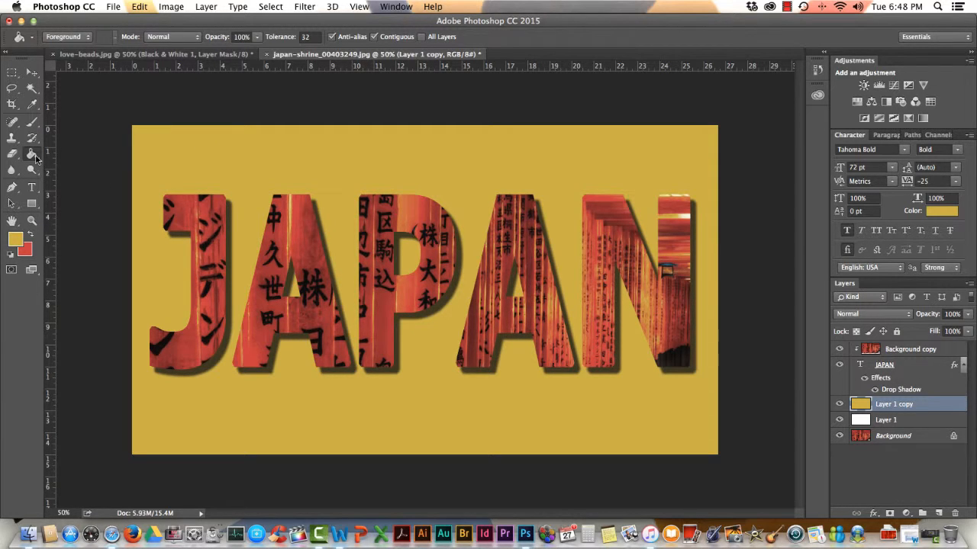
Fill Layer 1 copy with a linear yellow-to-red gradient, trying several directions and ending diagonally from lower left to upper right, and compare it with white
left_click_drag(36, 158, 88, 158)
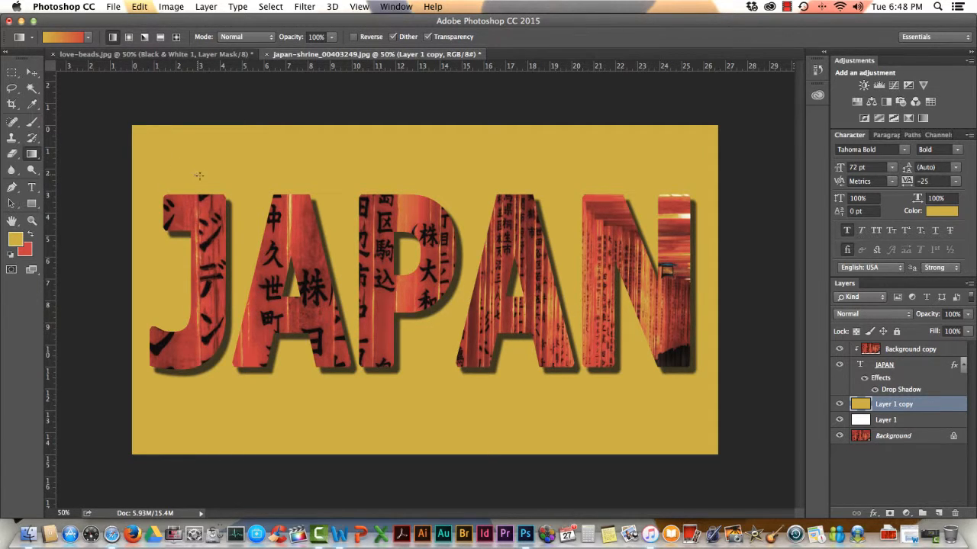
left_click_drag(199, 176, 682, 407)
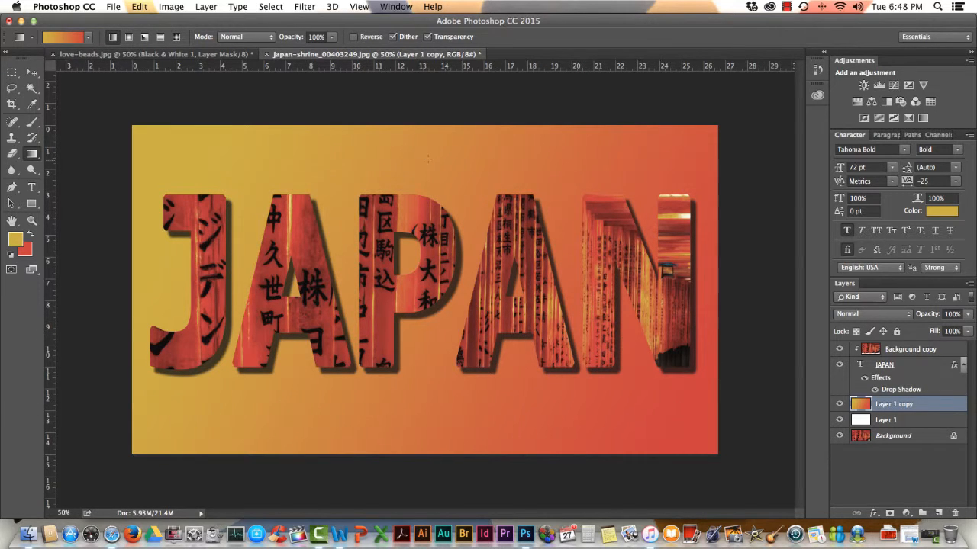
left_click_drag(398, 374, 409, 426)
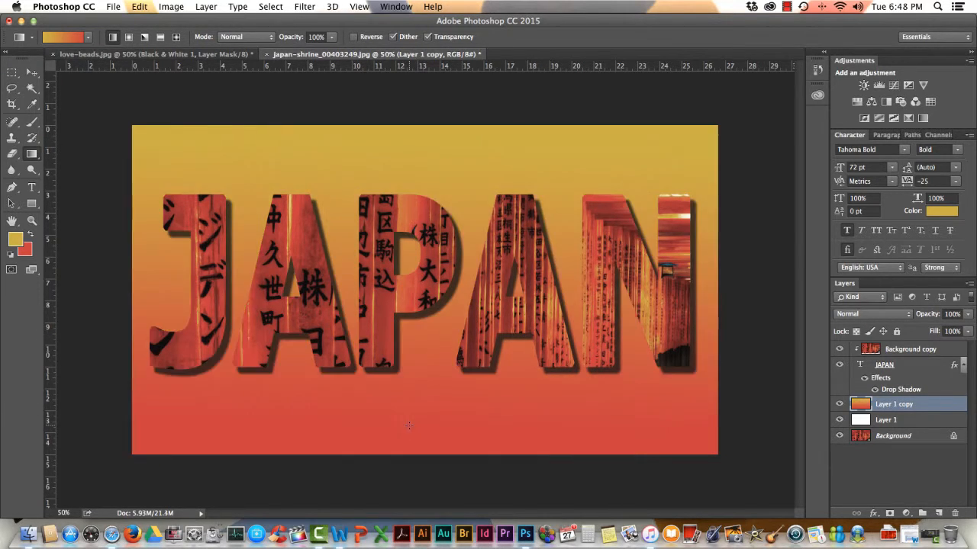
mouse_move(694, 298)
left_mouse_down()
mouse_move(158, 290)
mouse_move(696, 304)
left_mouse_up()
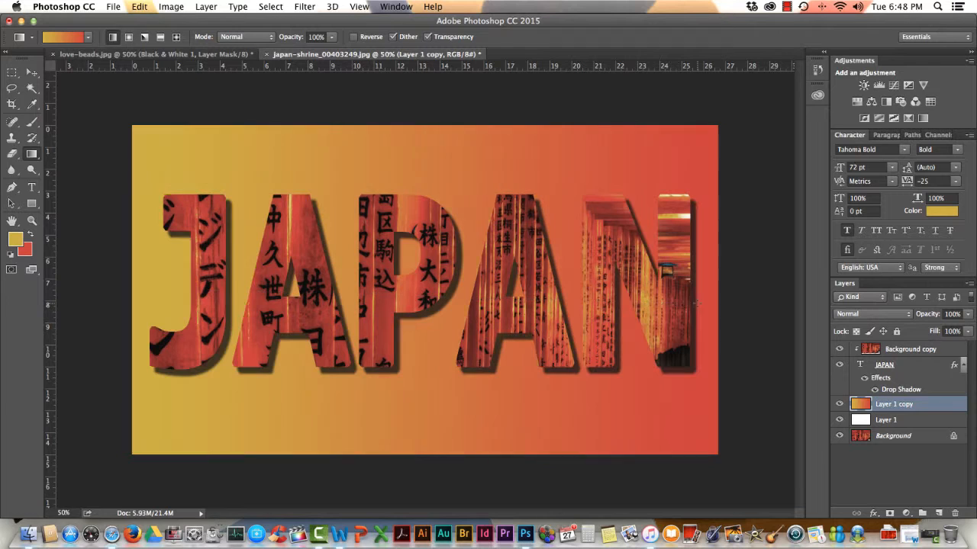
left_click_drag(183, 409, 647, 221)
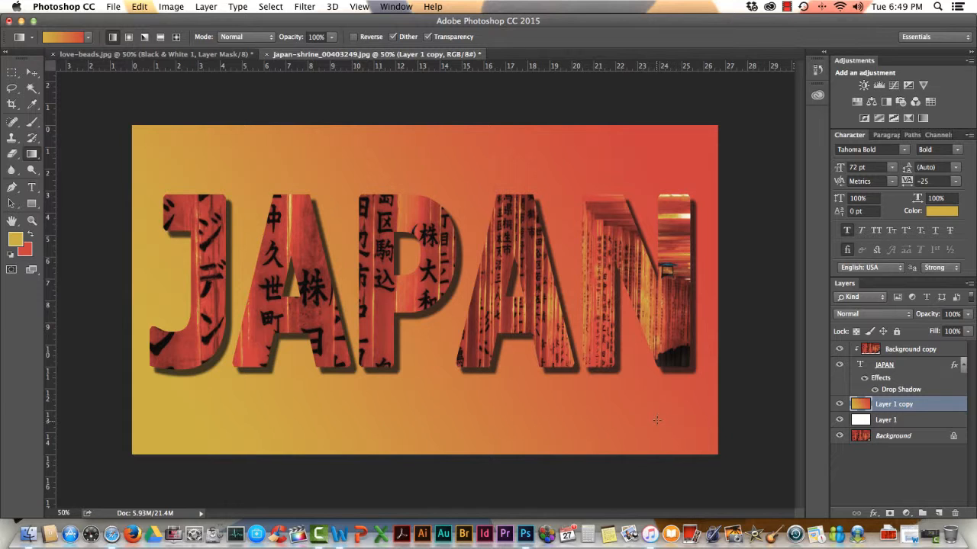
left_click(839, 405)
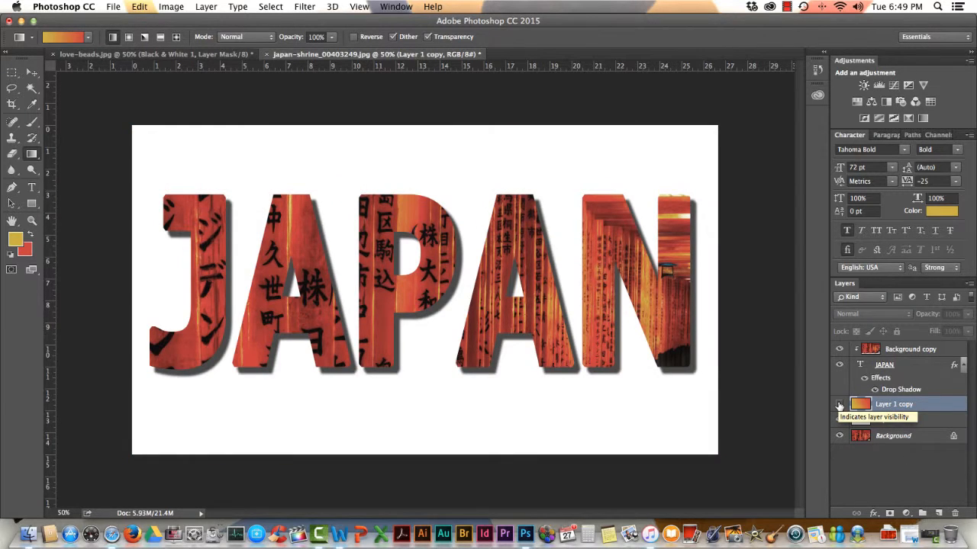
left_click(840, 404)
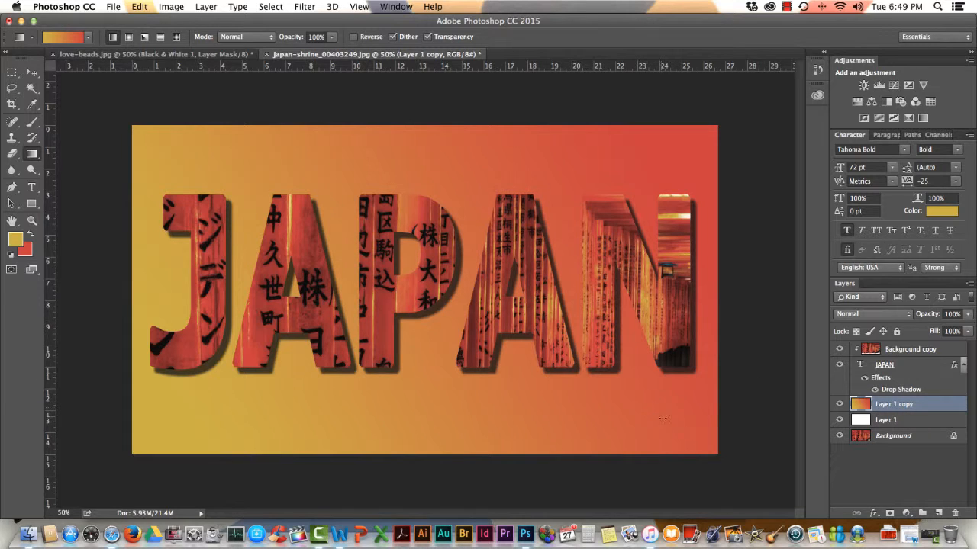
Open koi-fish-tokyo-photos.jpg from the PS Clipping Masks folder
left_click(113, 7)
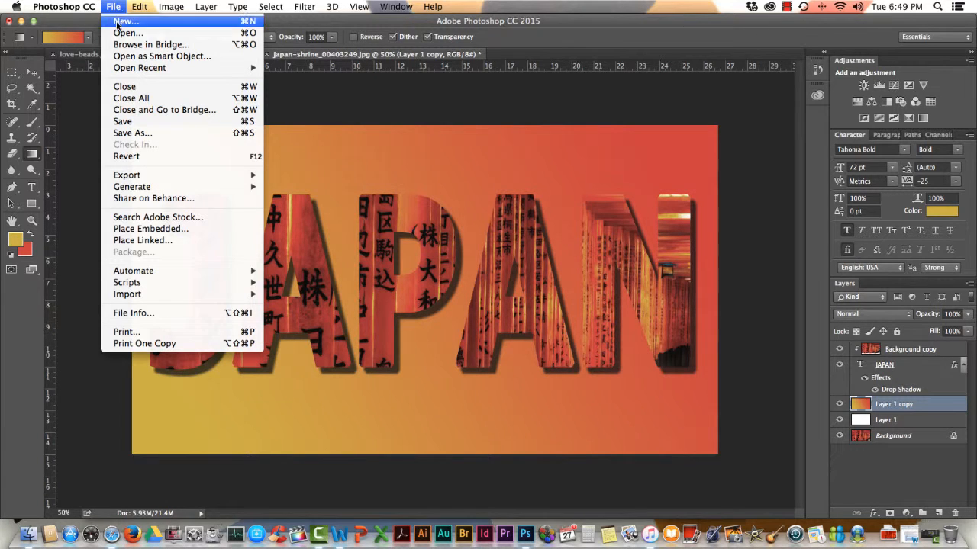
left_click(119, 33)
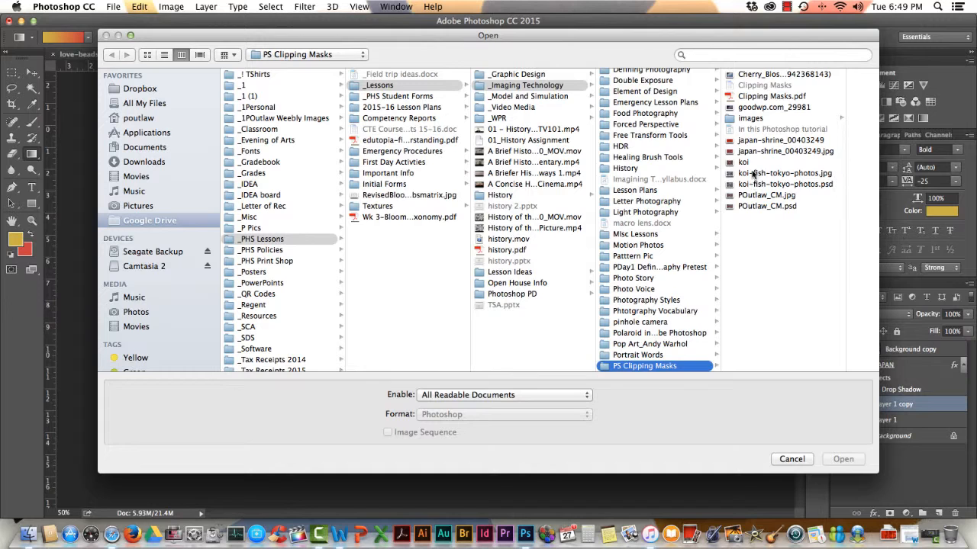
left_click(752, 173)
left_click(843, 459)
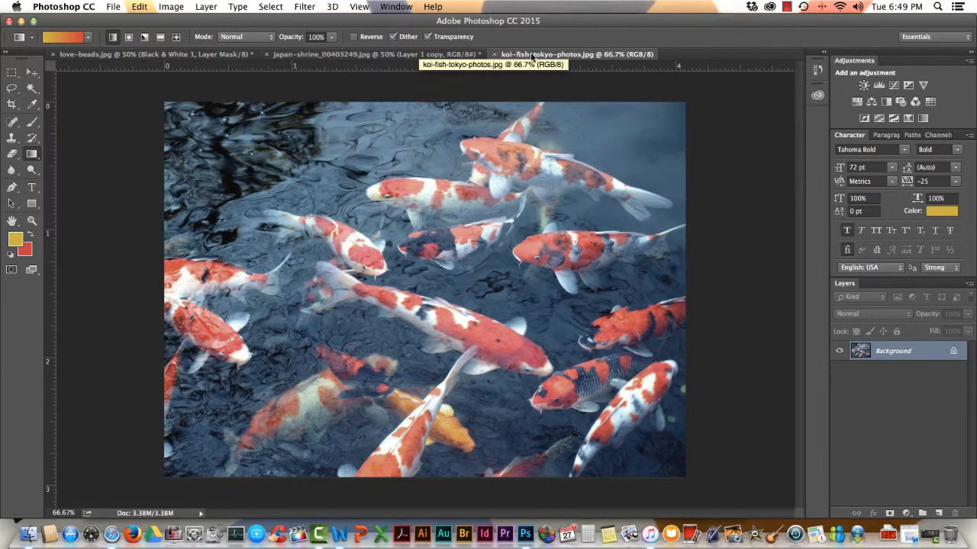
Copy the entire koi photo and paste it into japan-shrine_00403249.jpg directly above Layer 1 copy
left_click(280, 9)
left_click(273, 21)
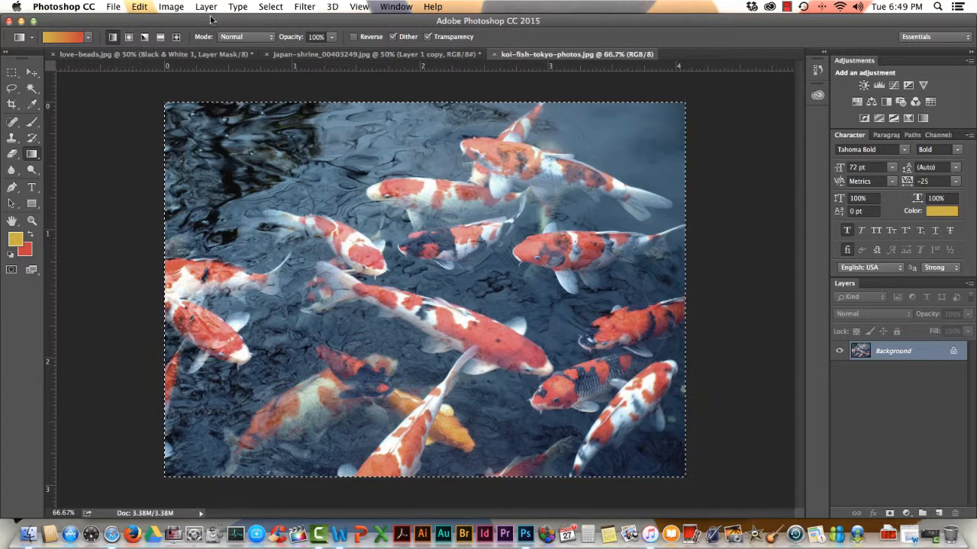
left_click(139, 6)
left_click(144, 95)
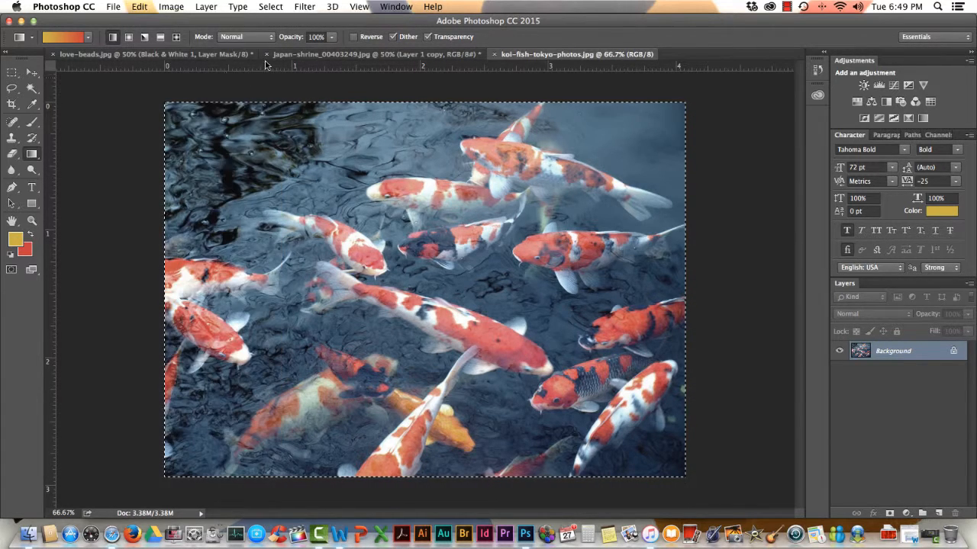
left_click(304, 57)
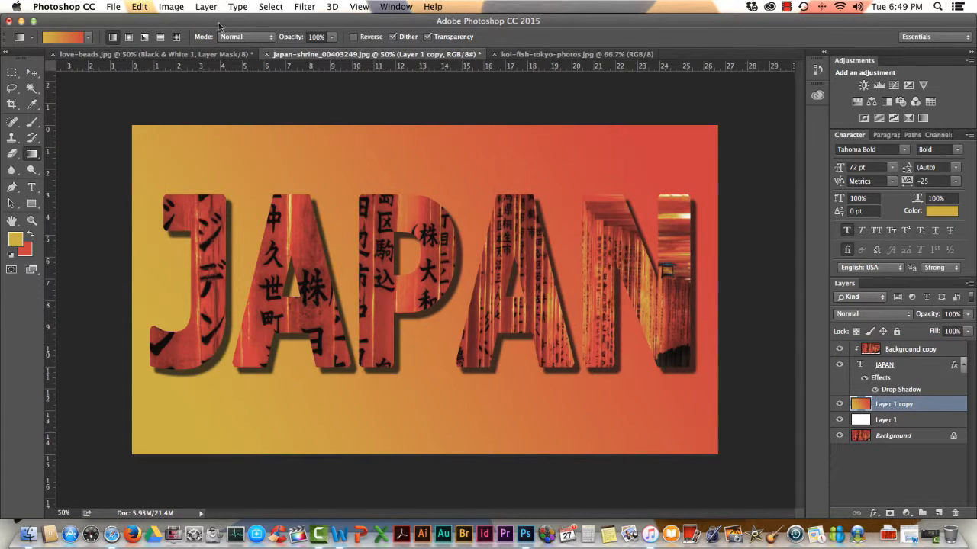
left_click(139, 7)
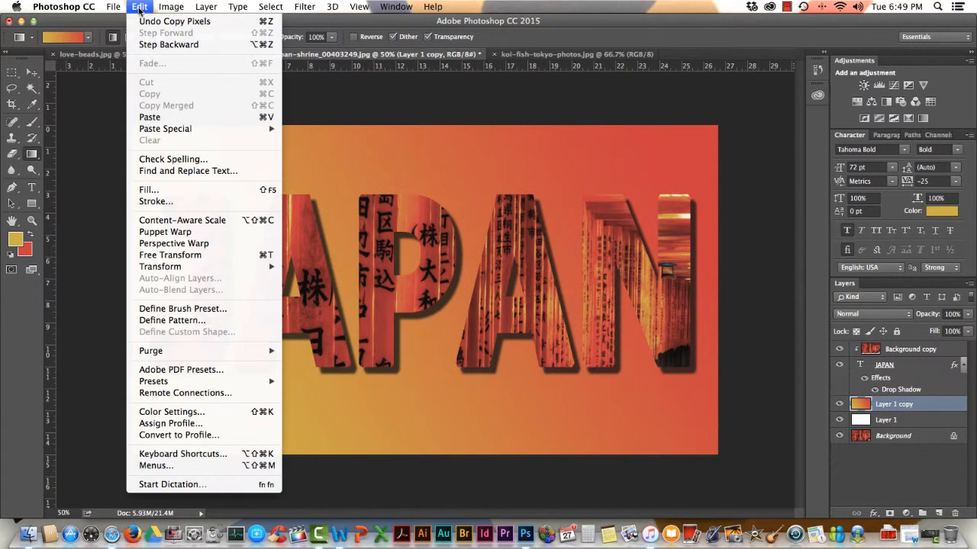
left_click(174, 114)
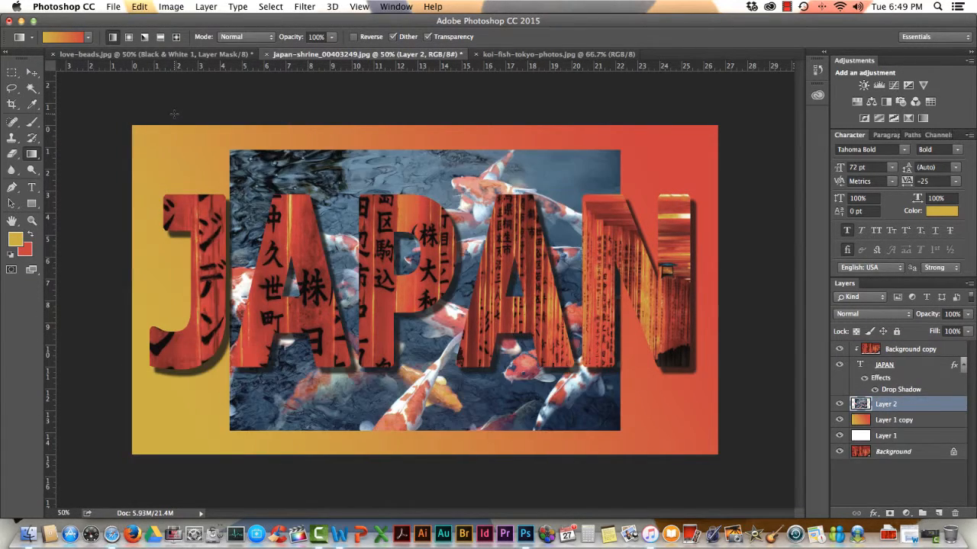
Align the koi photo to the canvas's upper-left corner, scale it to about 156% width and 128% height, and shift it slightly upward
left_click(32, 73)
left_click_drag(295, 168, 197, 143)
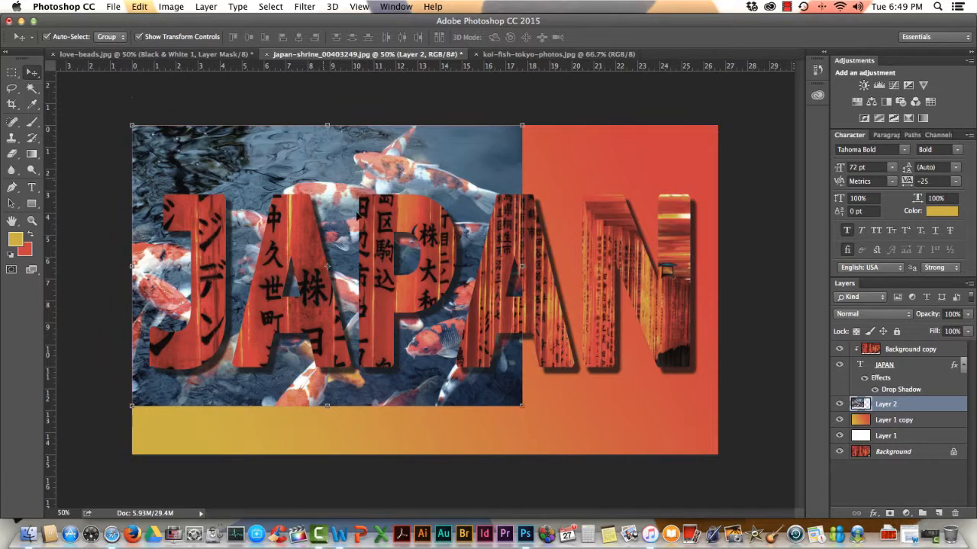
left_click_drag(522, 406, 740, 484)
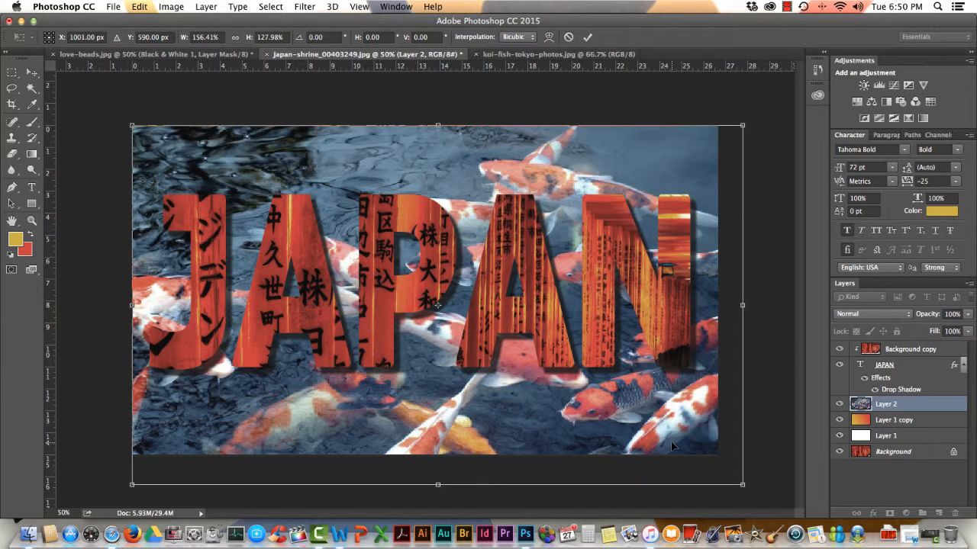
left_click_drag(675, 447, 672, 430)
key("Return")
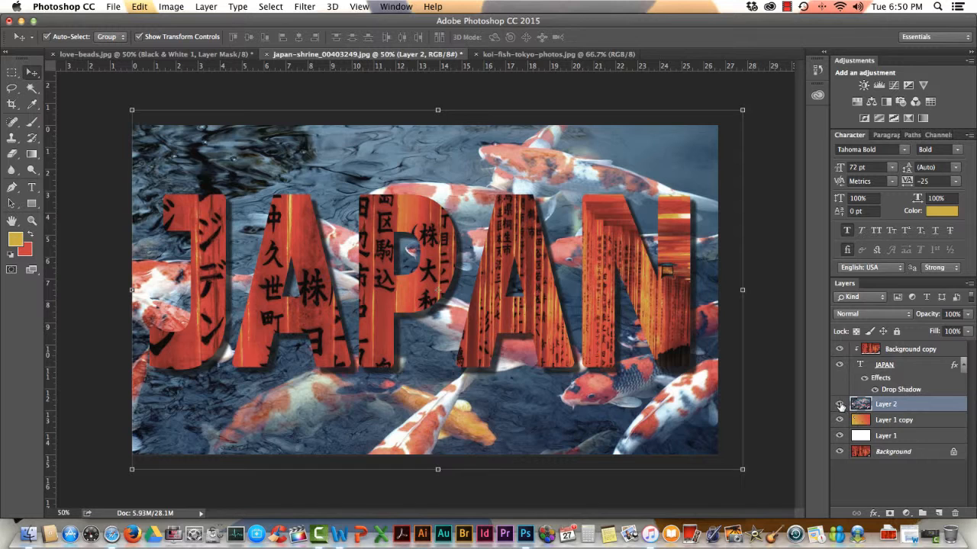
Toggle the visibility of Layer 2 and Layer 1 copy to compare the koi, gradient and white backgrounds, leaving both layers shown
left_click(839, 405)
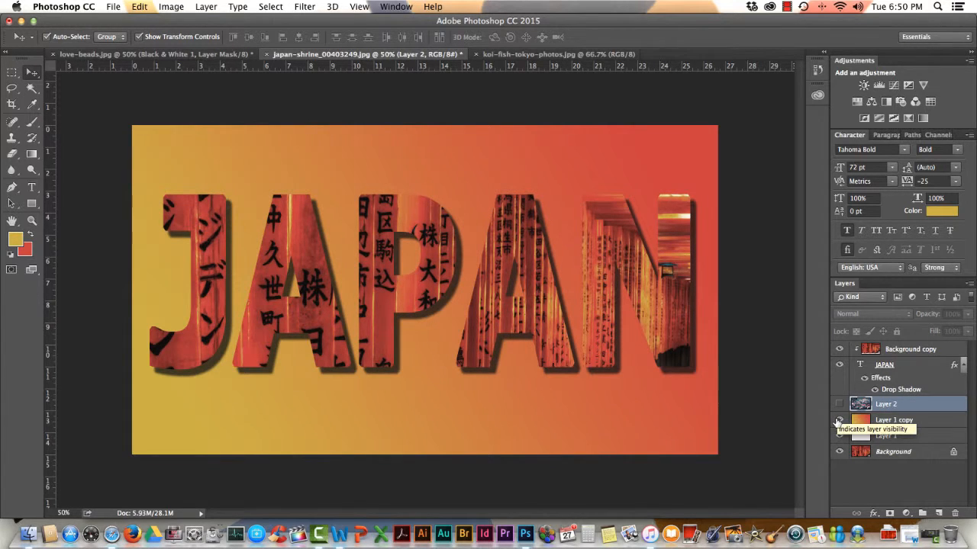
left_click(840, 420)
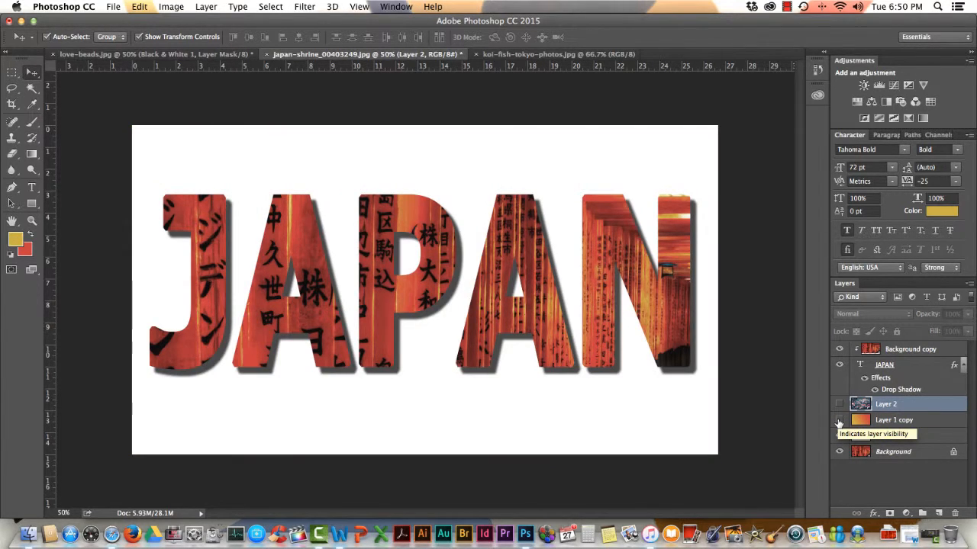
left_click(839, 419)
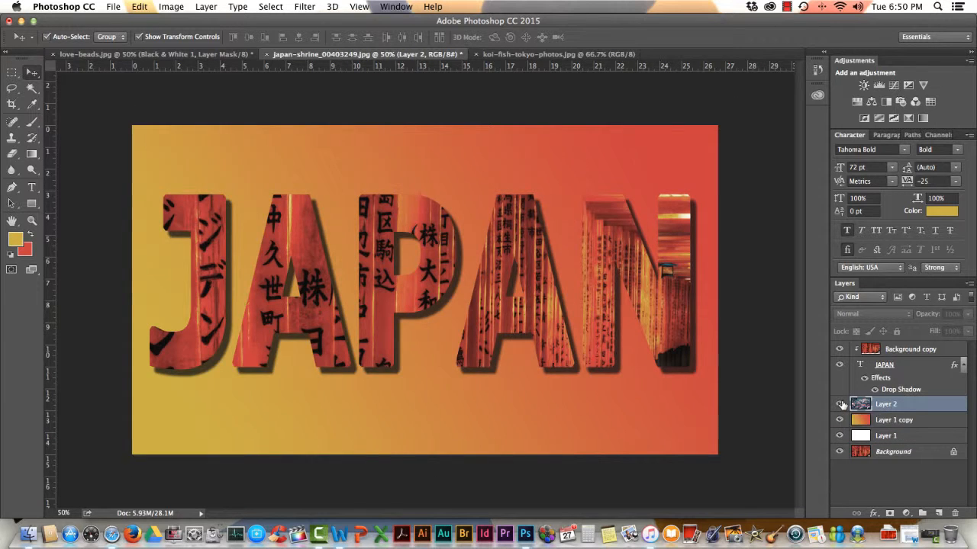
left_click(839, 403)
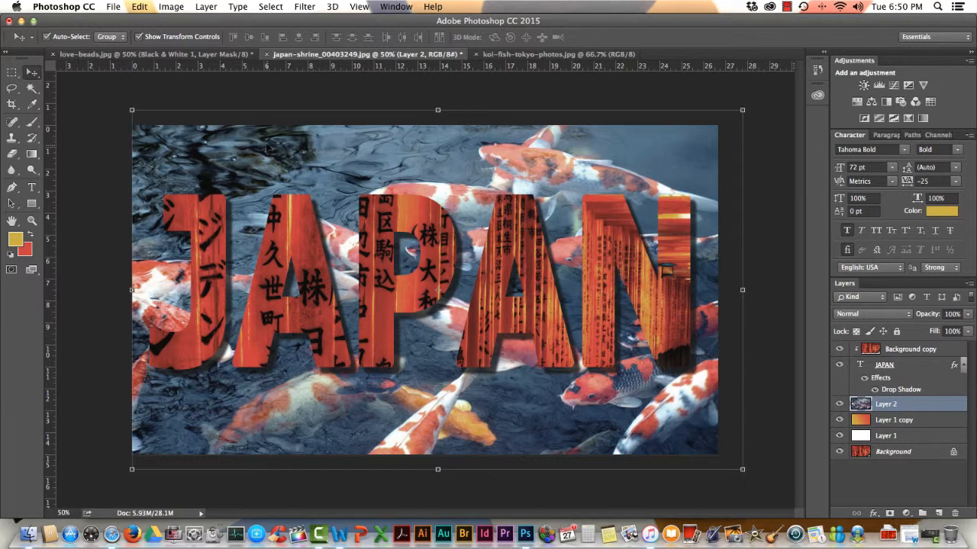
left_click(113, 6)
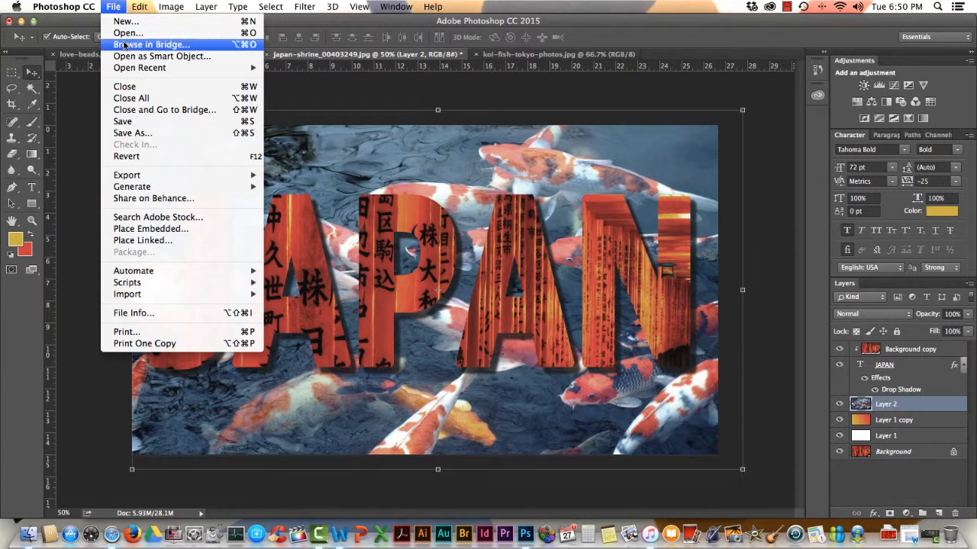
left_click(175, 122)
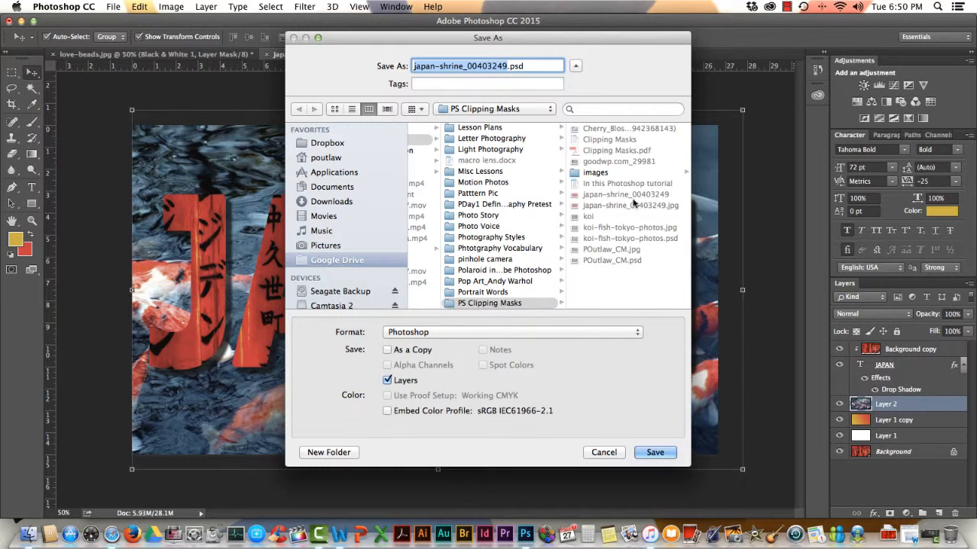
left_click(601, 261)
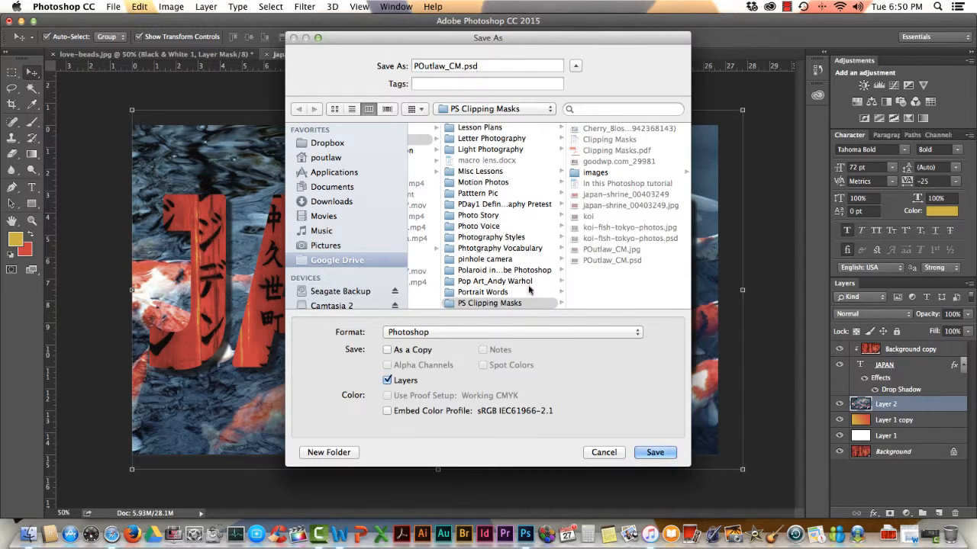
left_click(615, 453)
Save a JPEG copy over the existing file ending in _CM.jpg in PS Clipping Masks, with Maximum quality 12 and Baseline ("Standard") format
left_click(115, 8)
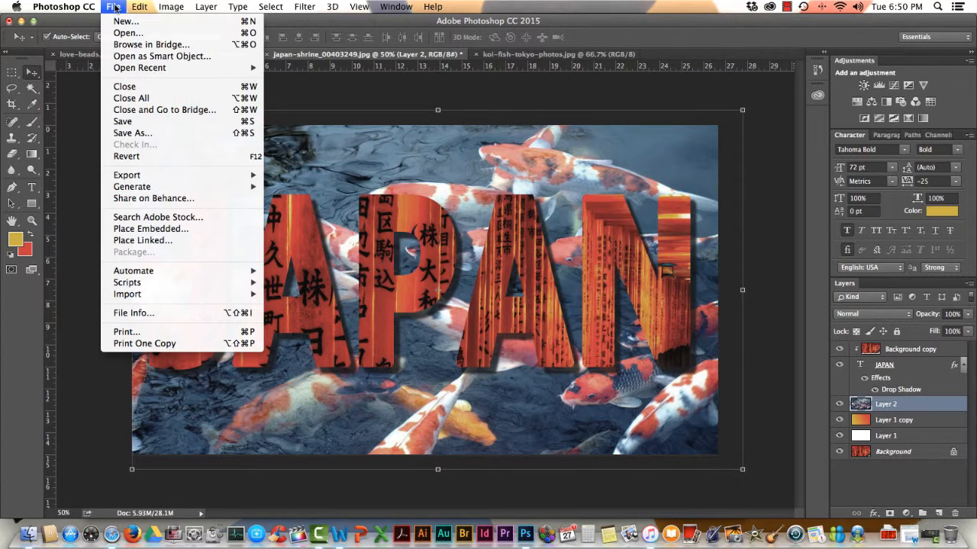
left_click(142, 135)
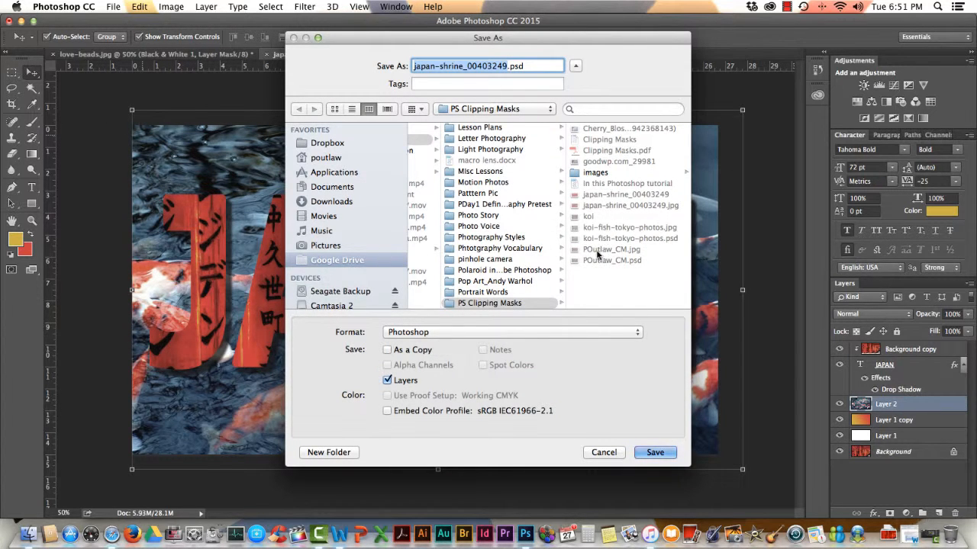
left_click(597, 253)
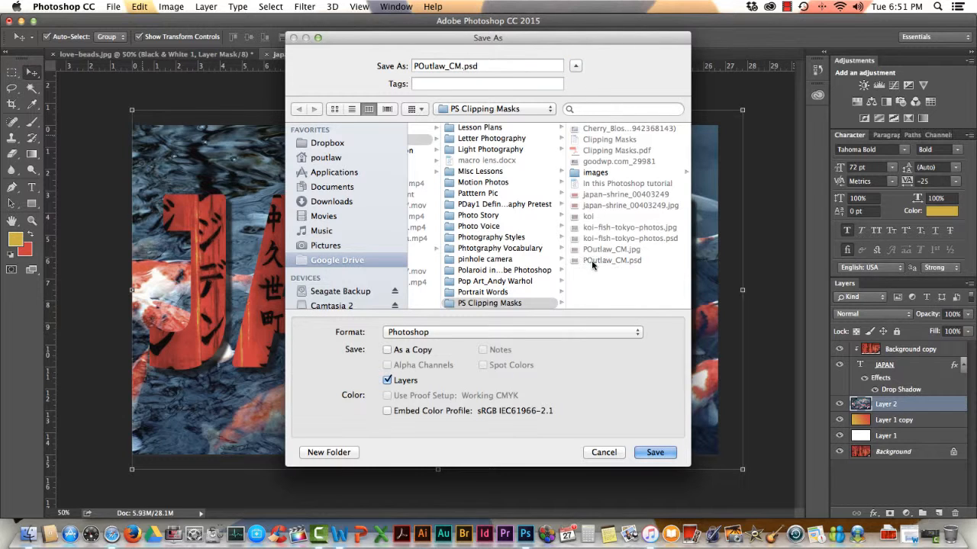
left_click(487, 335)
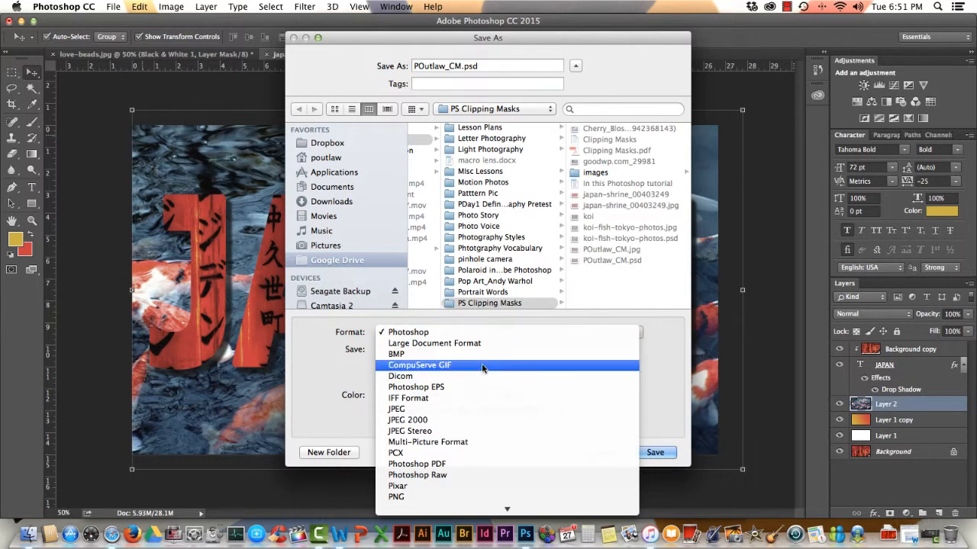
left_click(481, 408)
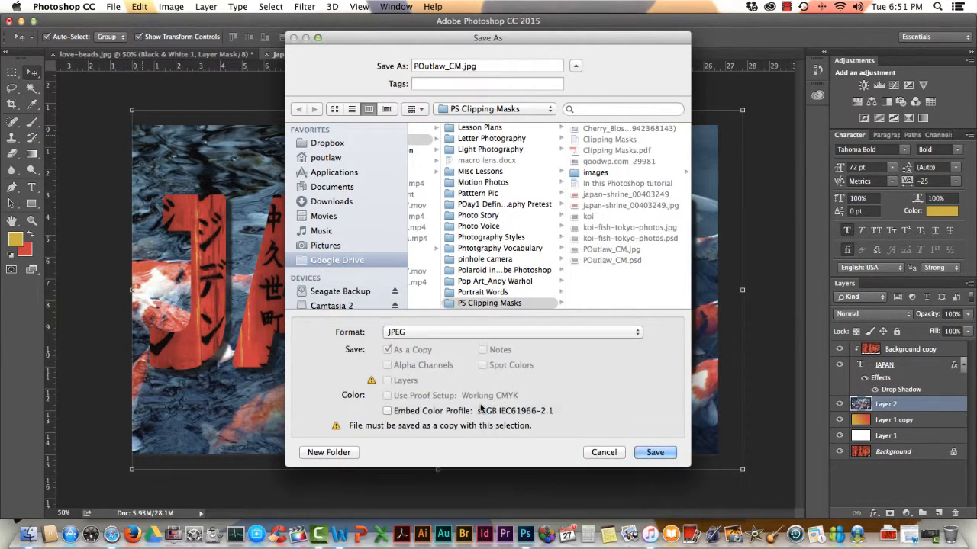
left_click(655, 452)
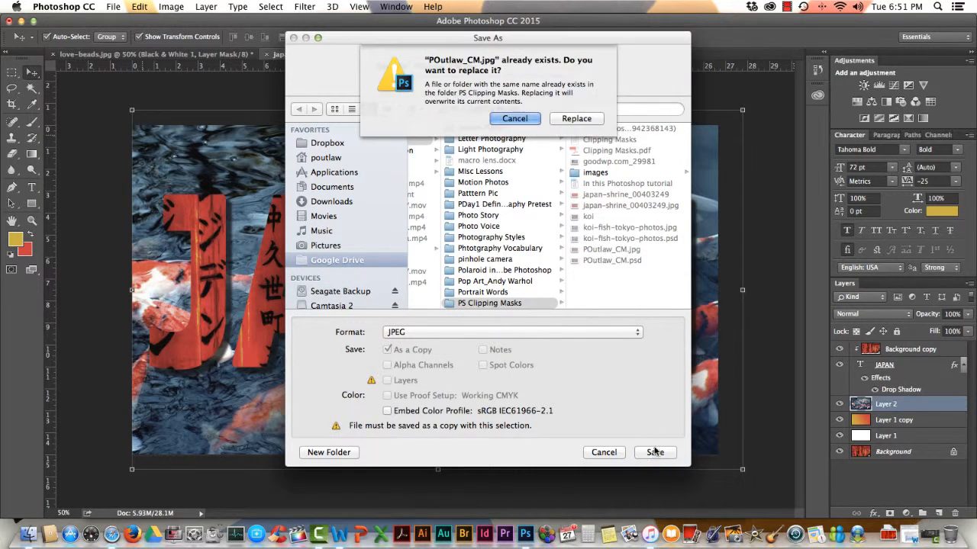
left_click(576, 118)
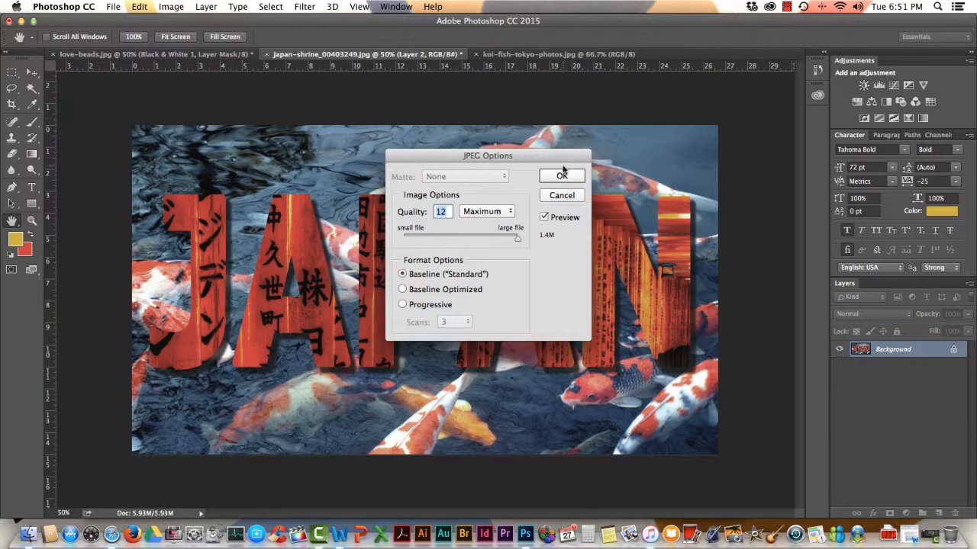
left_click(564, 176)
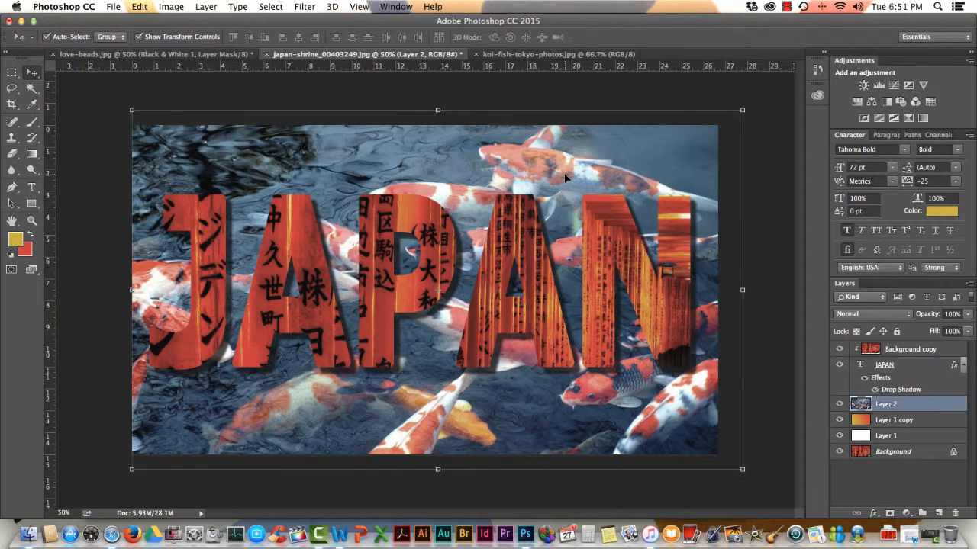